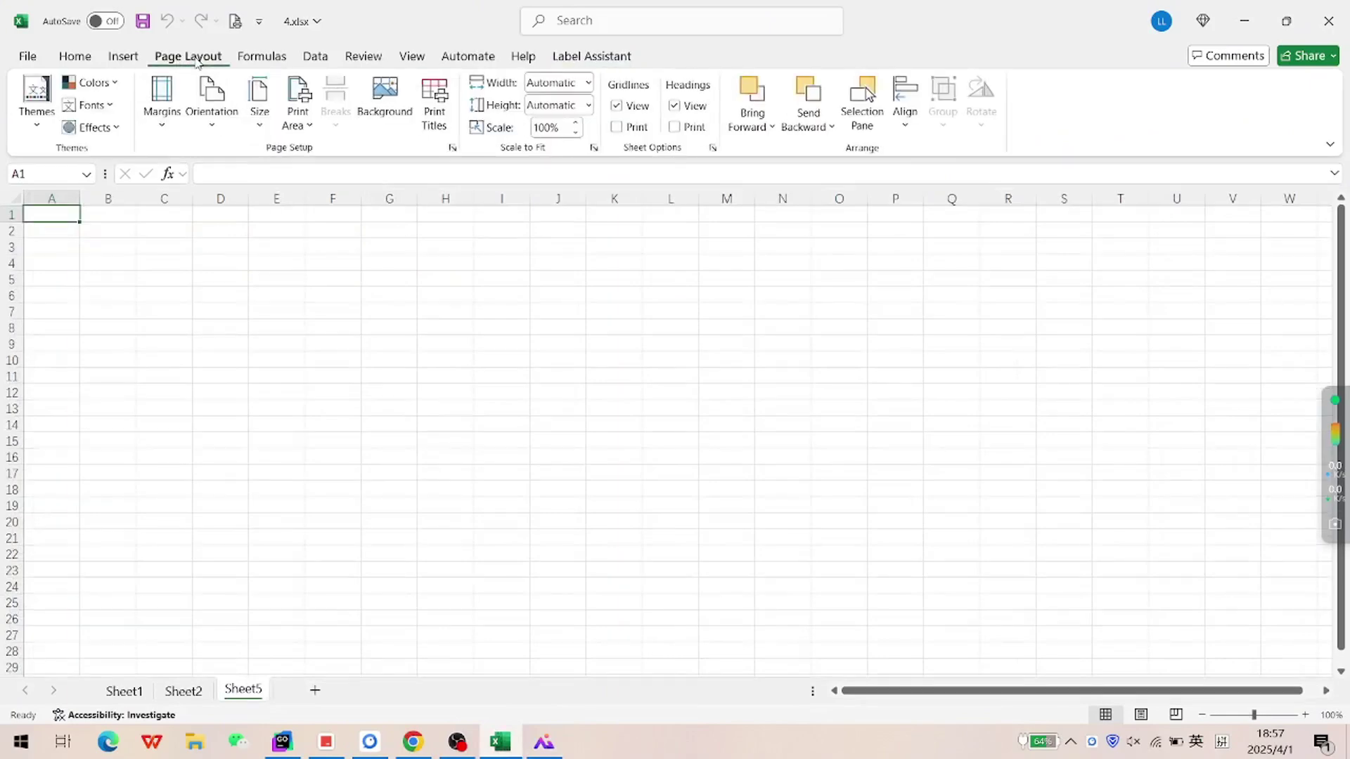
- Set the sheet's paper size to 80*60 and apply zero margins with Label Assistant
click(259, 113)
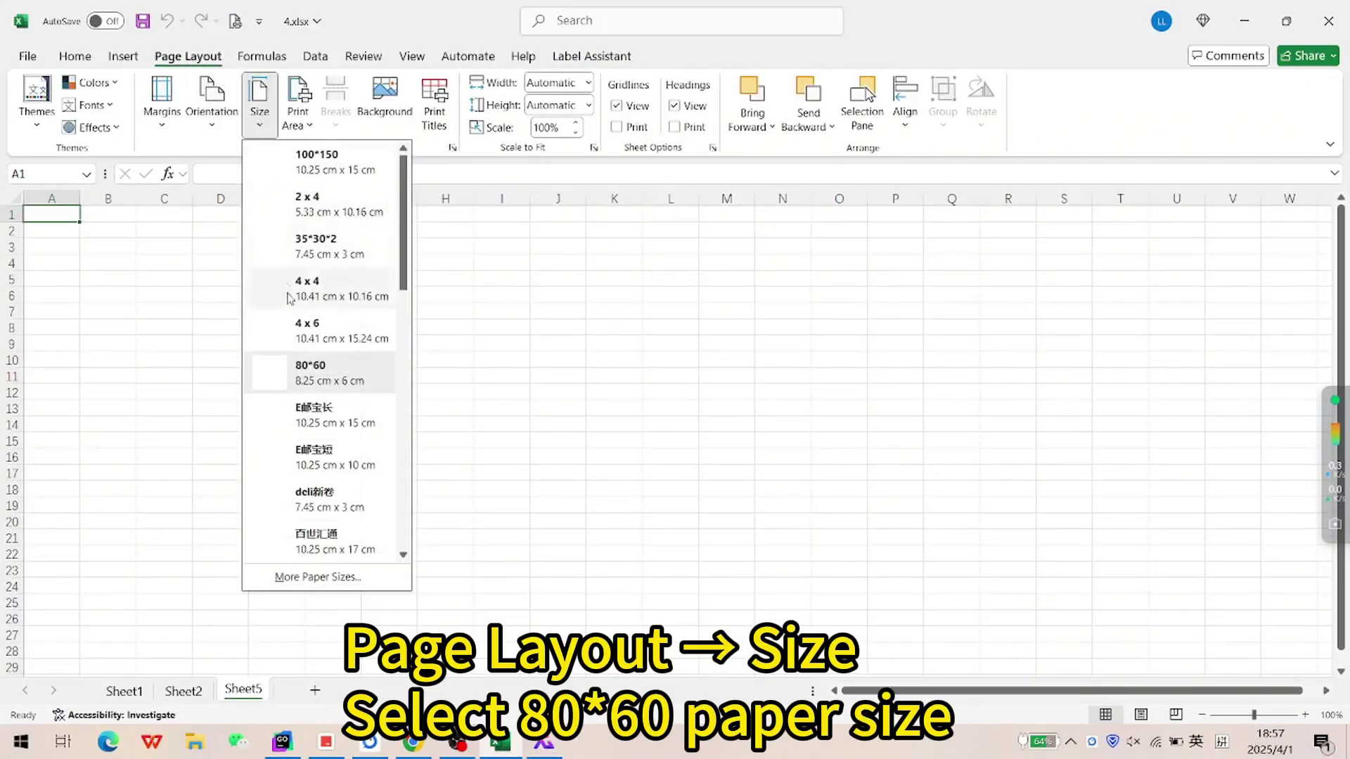
click(318, 367)
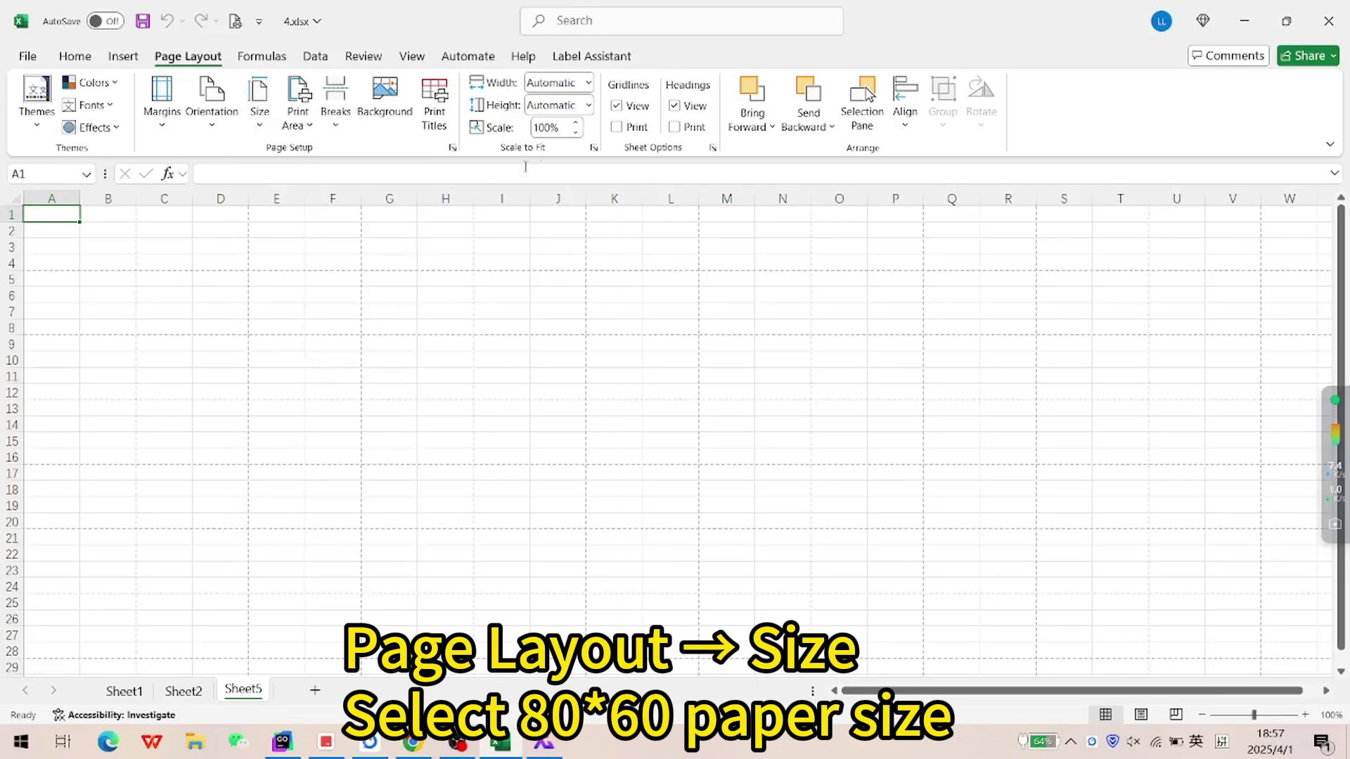
click(587, 59)
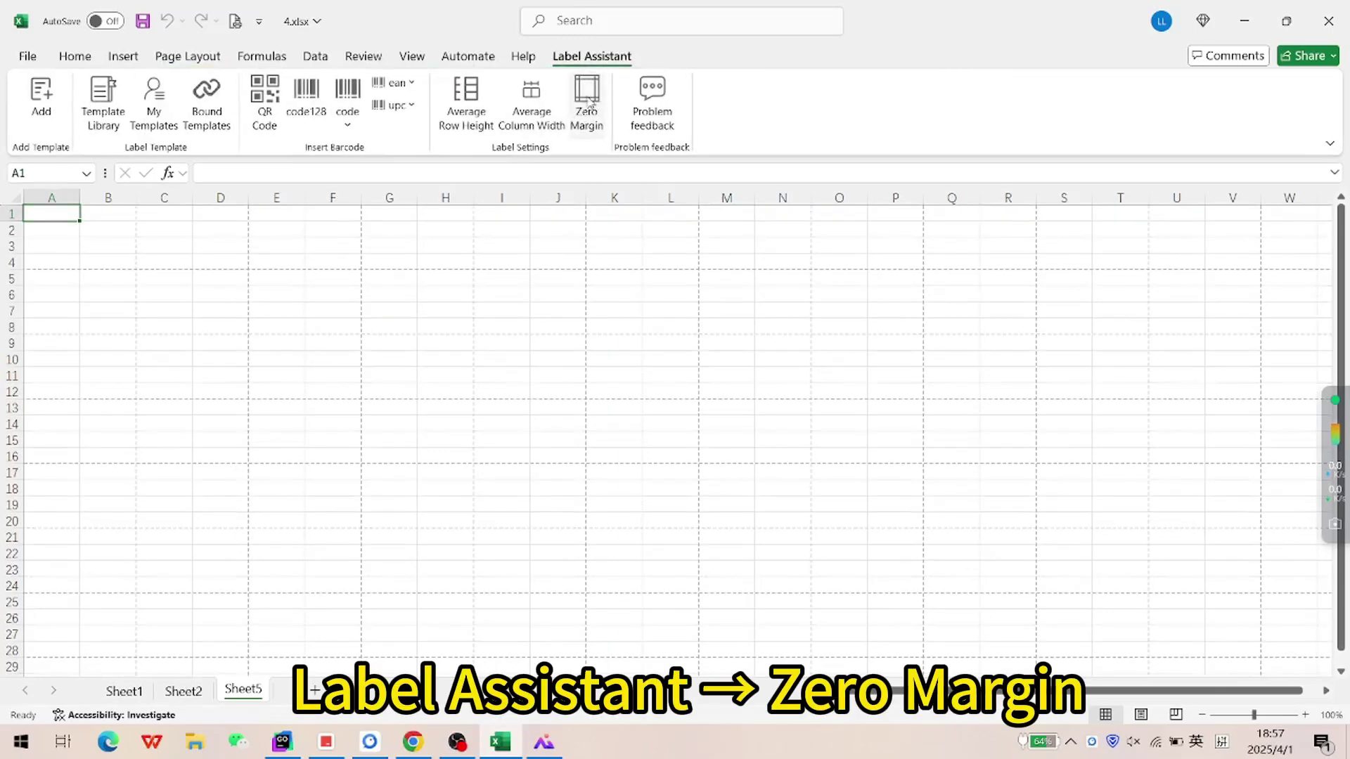
click(587, 98)
click(731, 466)
- Switch the sheet to Page Layout view and increase the height of row 1 for the label heading
click(412, 58)
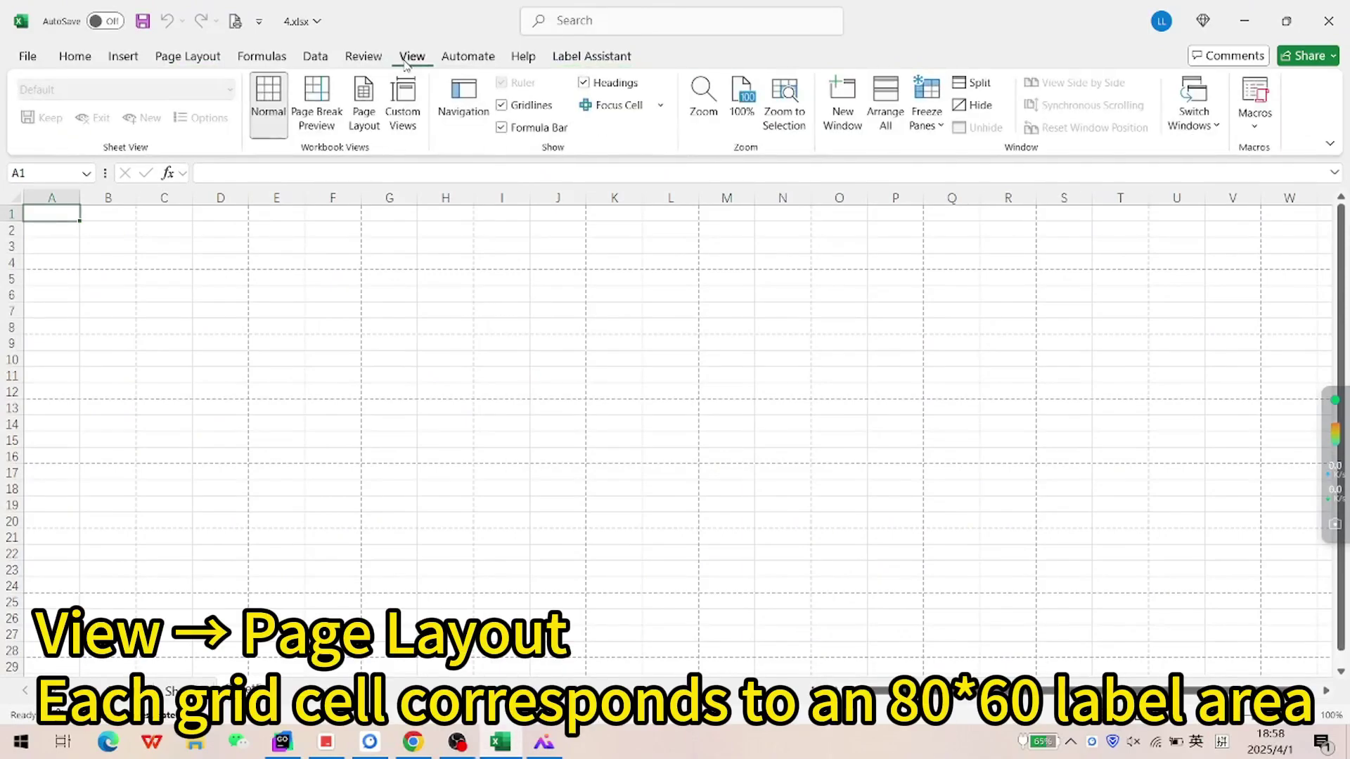
click(370, 132)
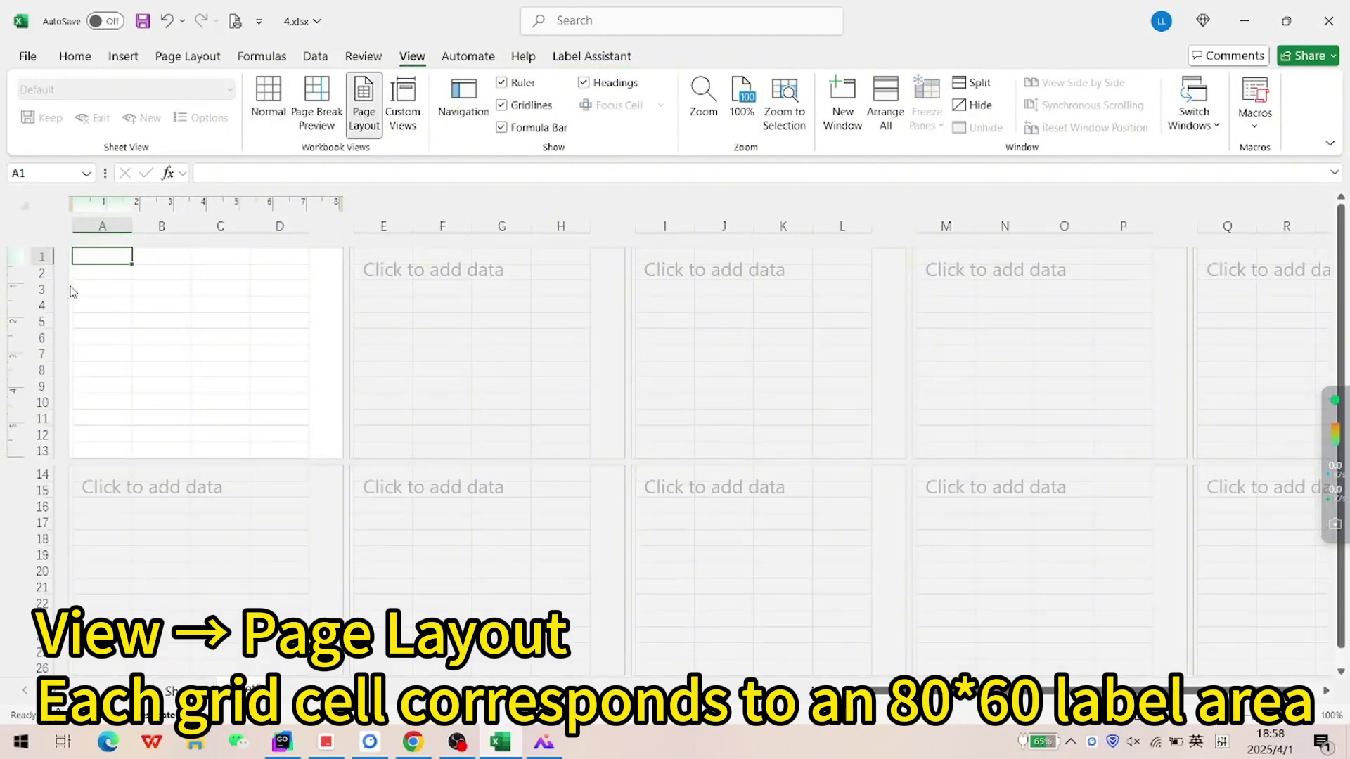
drag(44, 266, 49, 300)
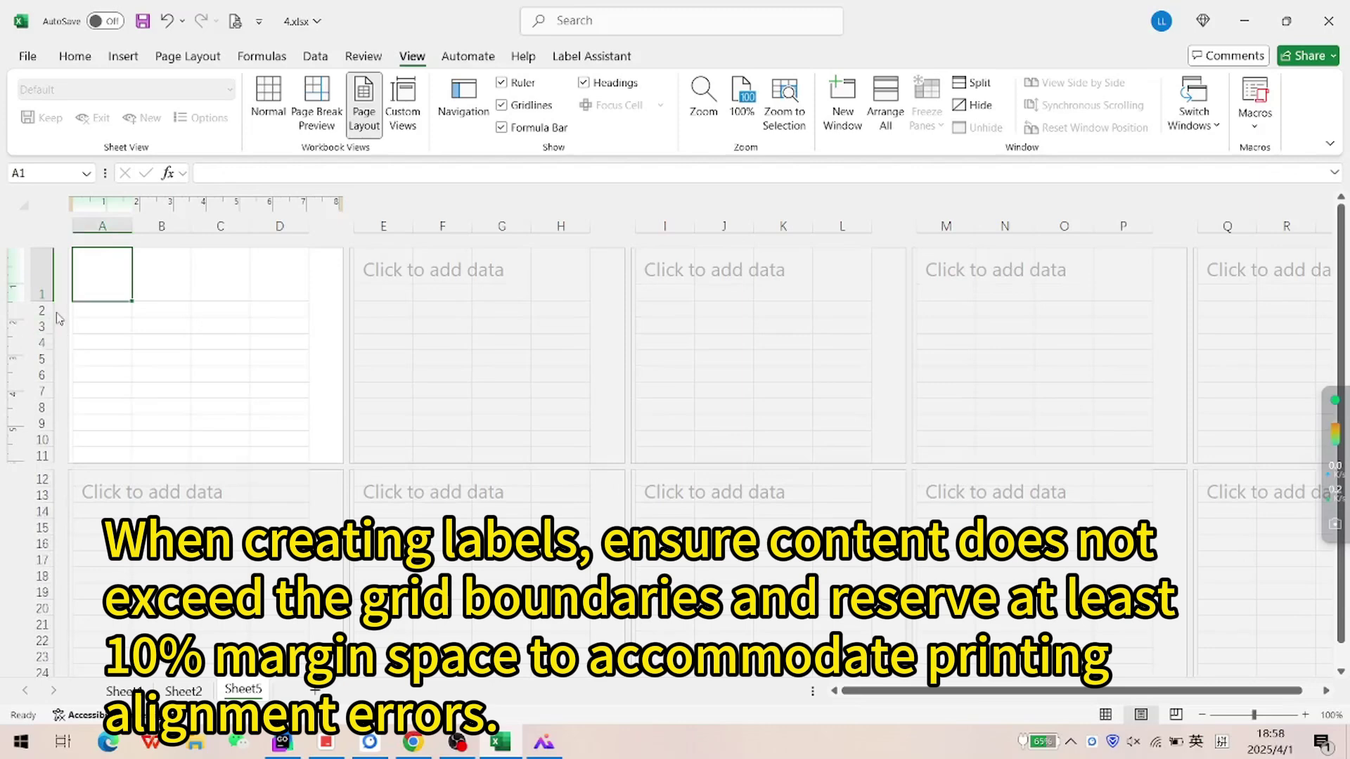
- Enlarge row 5 to nearly fill the first label page and make row 1 slightly taller
click(45, 311)
click(45, 333)
click(44, 343)
click(44, 358)
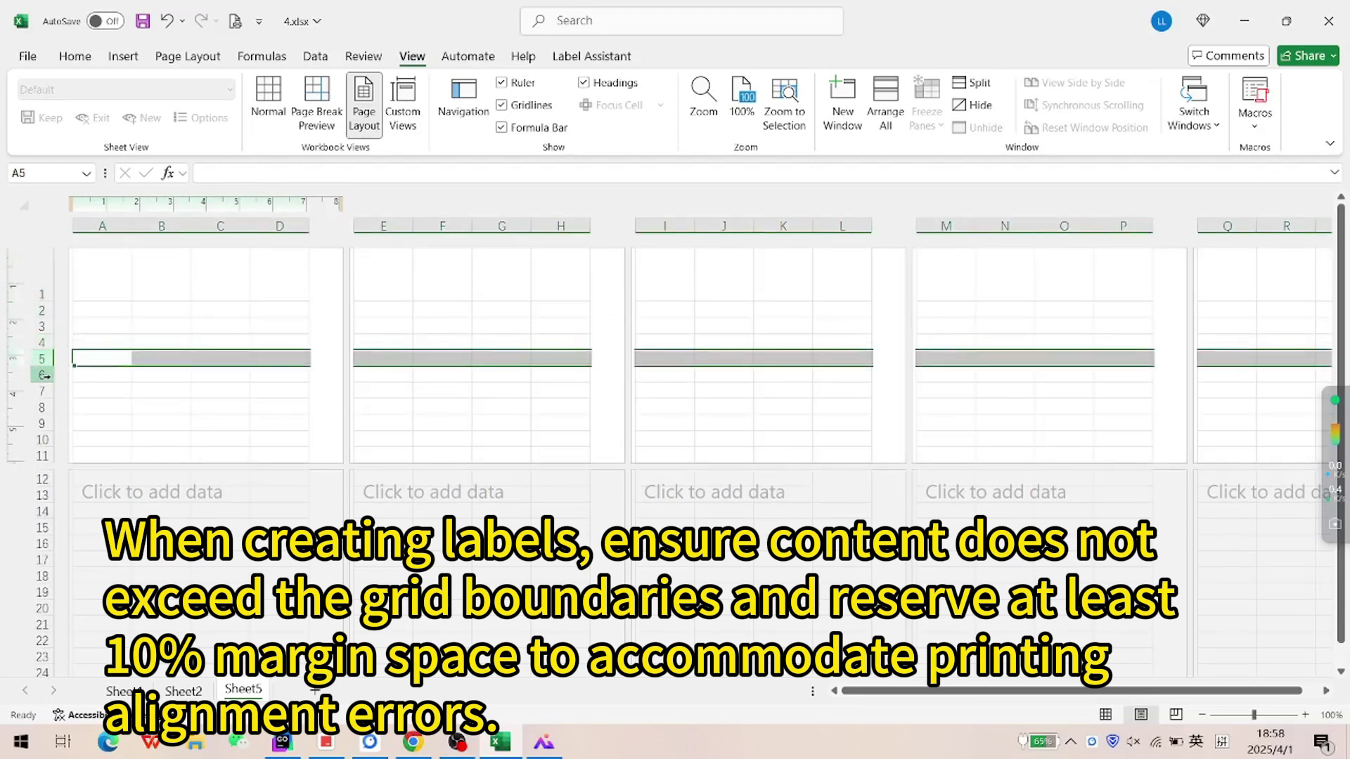
drag(44, 376, 47, 445)
click(272, 281)
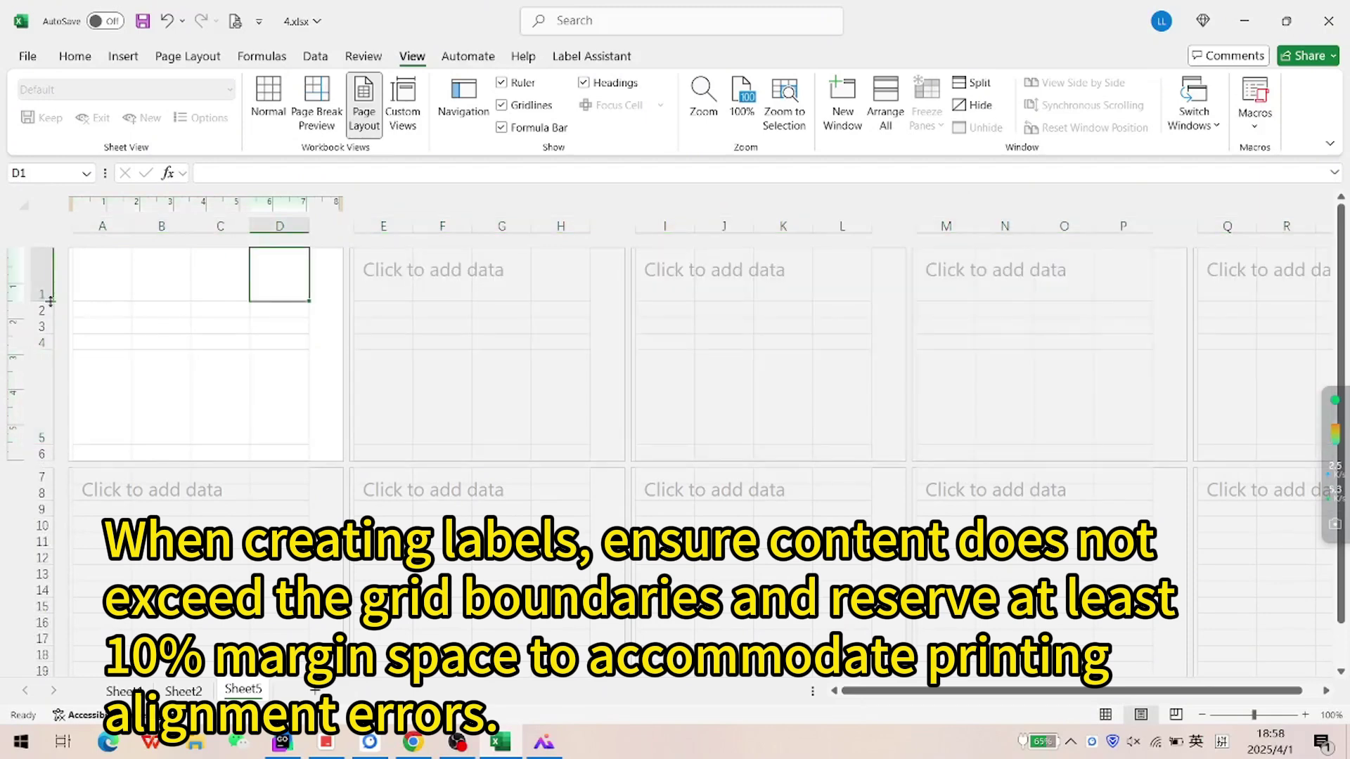
drag(50, 301, 50, 318)
drag(48, 453, 70, 429)
- Equalize the heights of rows 2 to 5 with Label Assistant's Average Row Height
drag(103, 326, 109, 420)
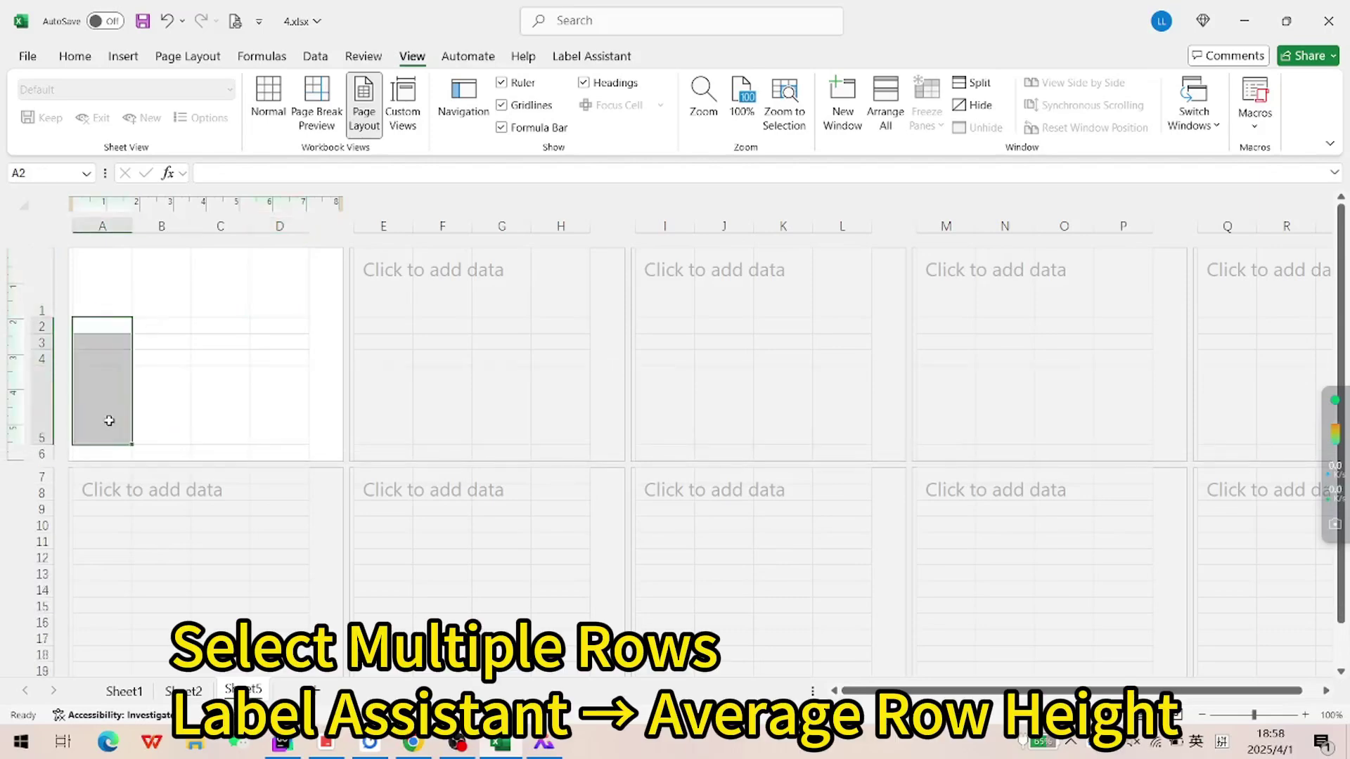
click(589, 56)
click(467, 116)
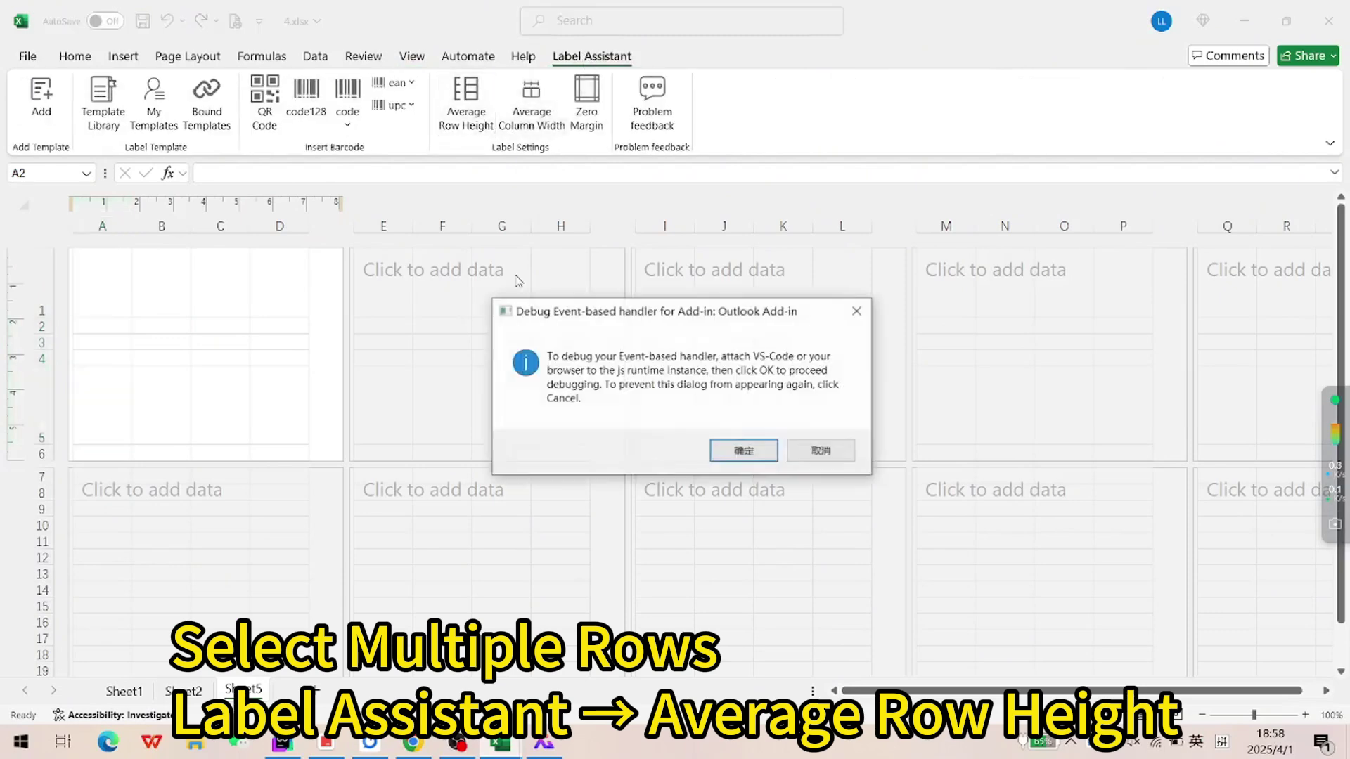
click(716, 442)
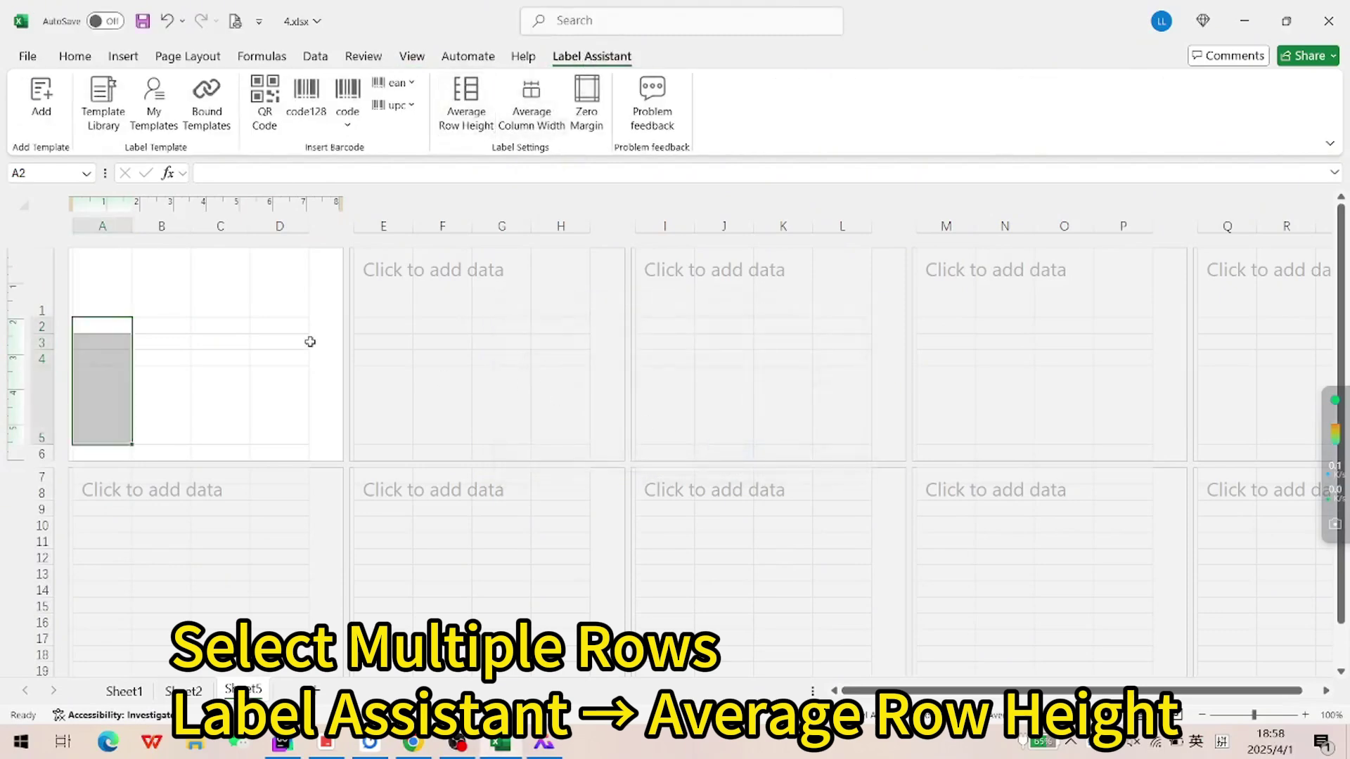
- Merge and center cells A1:D1 and enter the heading "Product Info"
drag(114, 276, 288, 281)
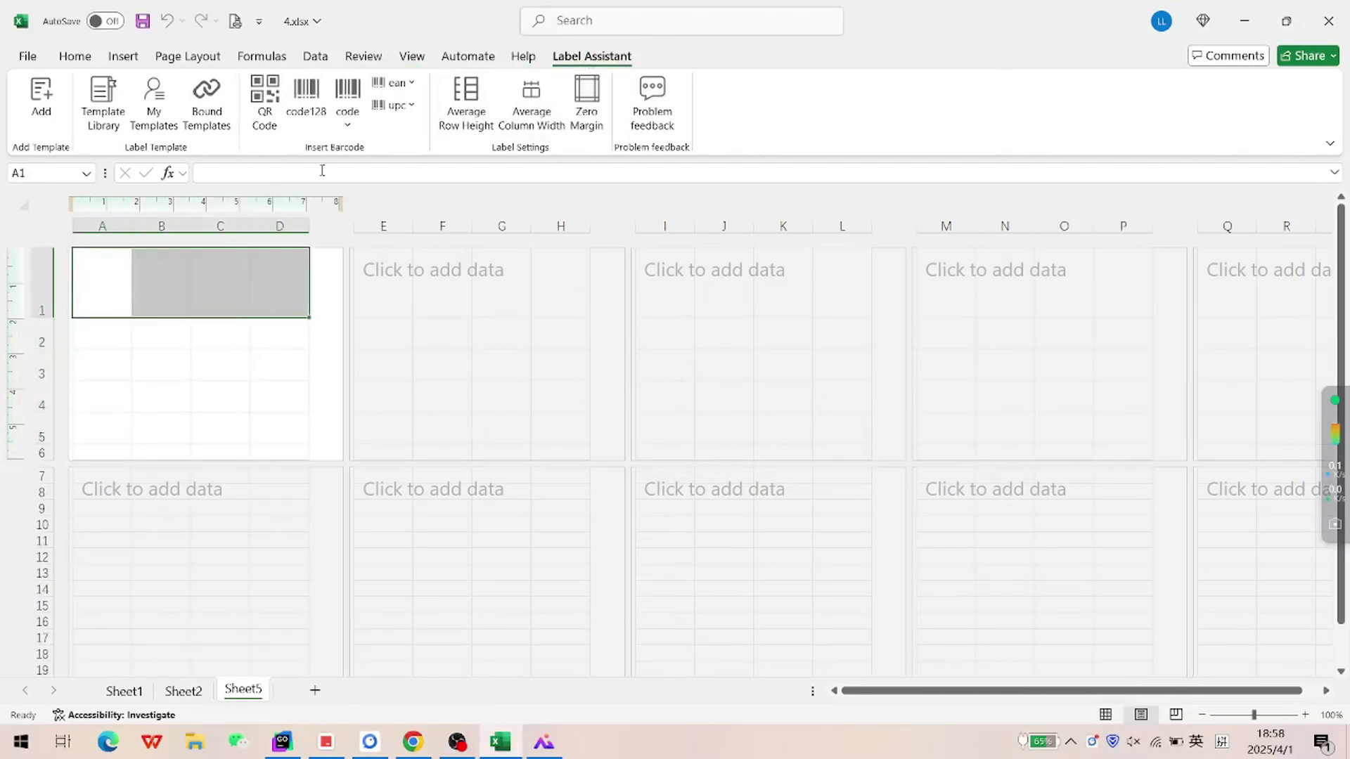
click(75, 56)
click(529, 117)
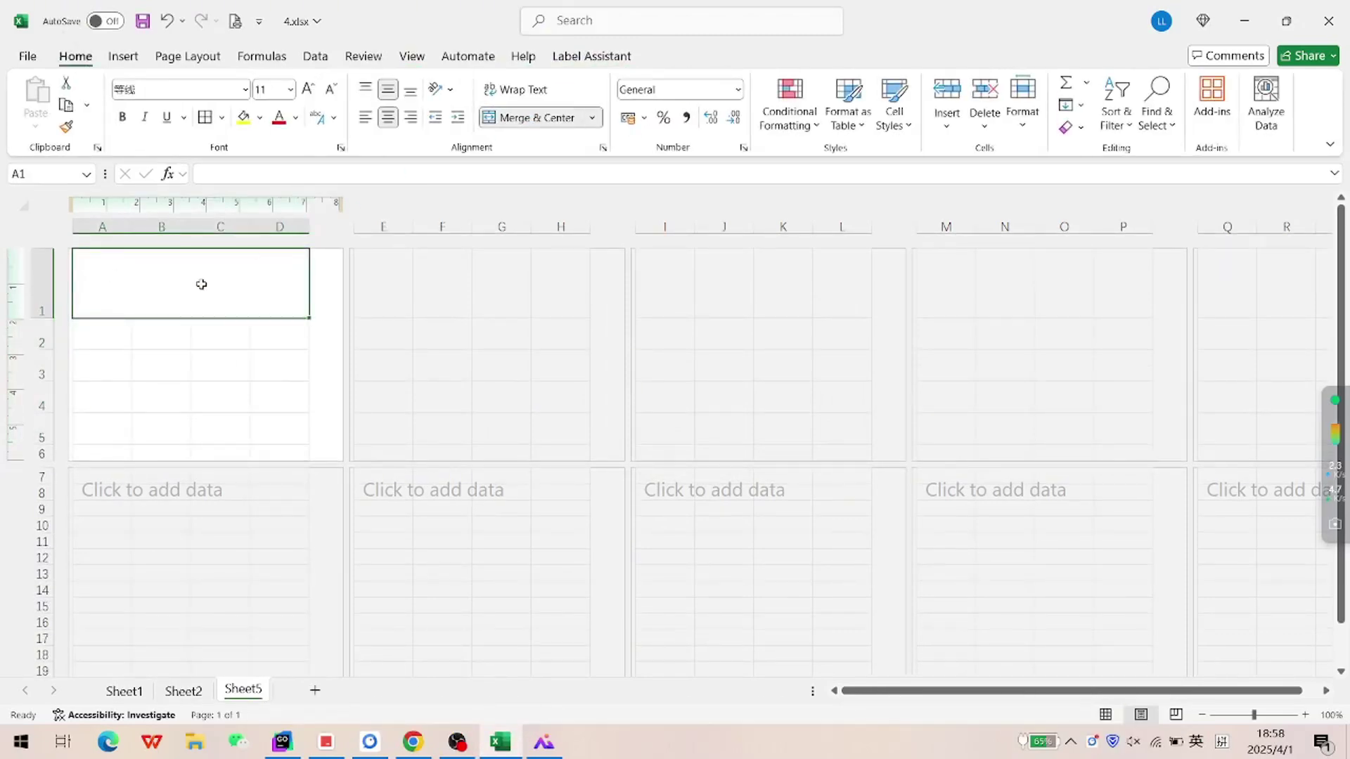
text(Produc)
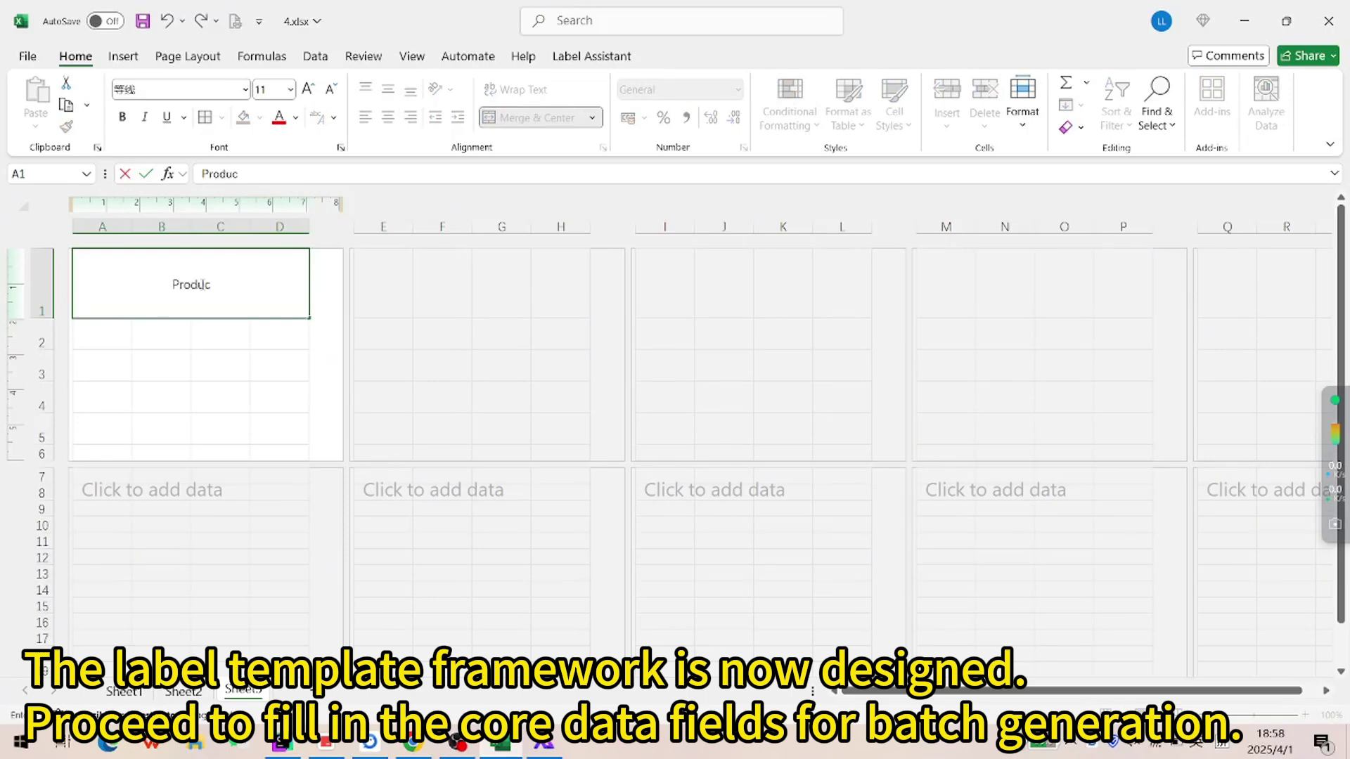
text(t Info)
- Enter the field labels Product NO, Product Name, Shelf NO and Code in cells A2 to A5
click(111, 335)
text(Pro)
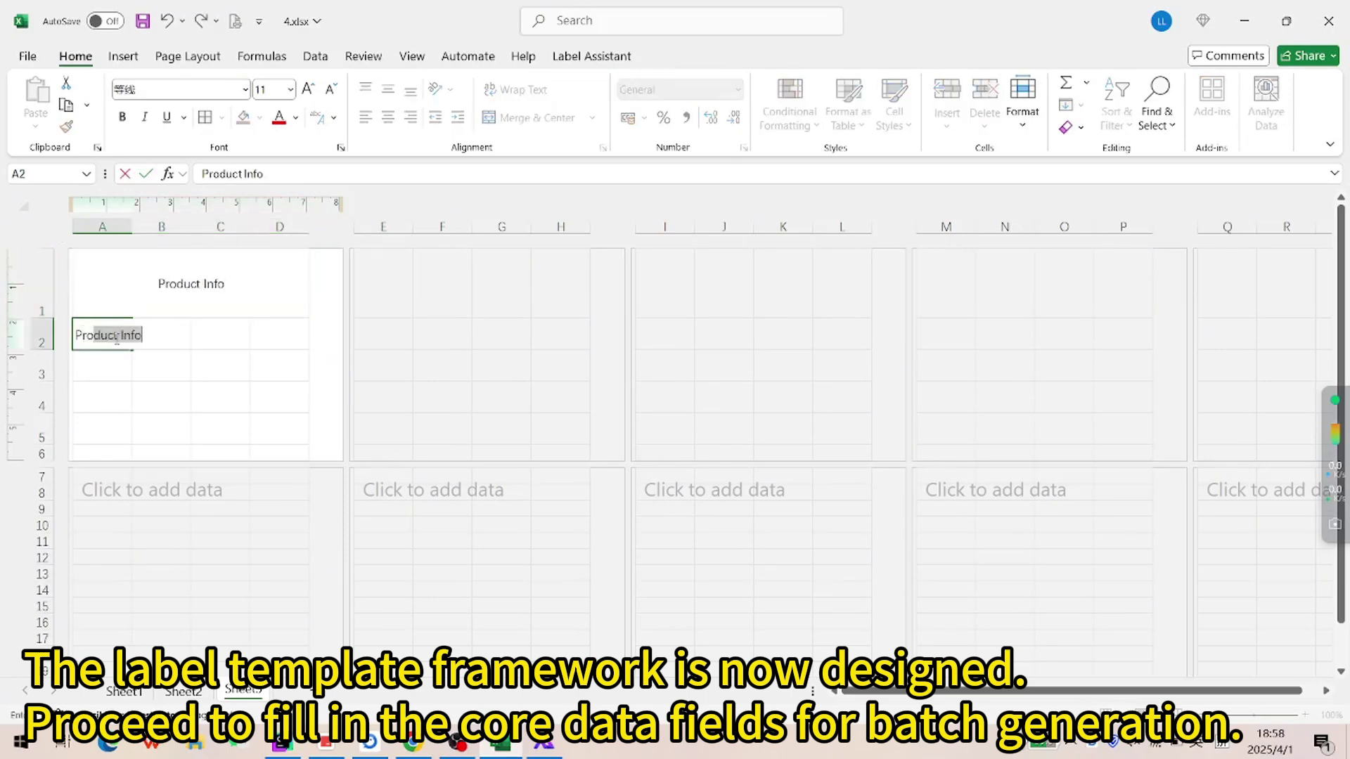
key(Caps_Lock)
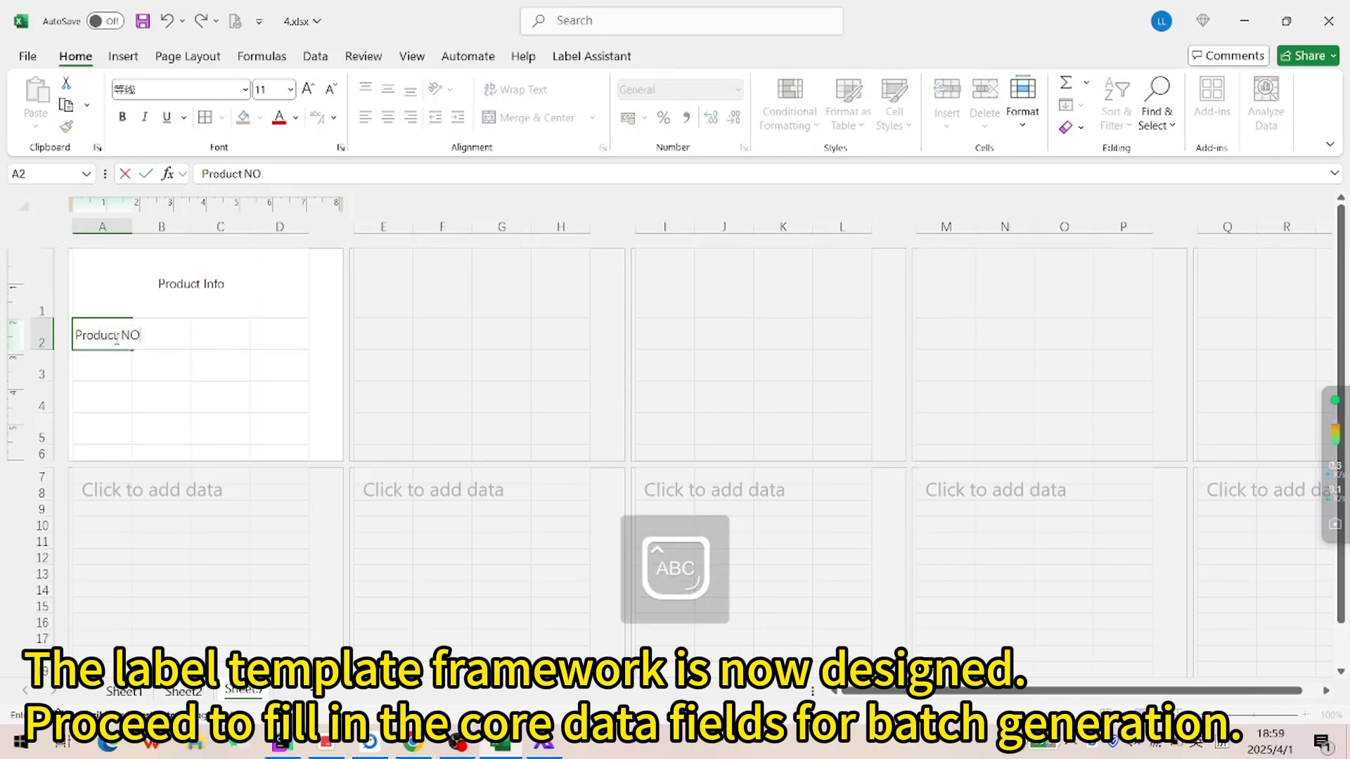
click(114, 353)
text(Product Name)
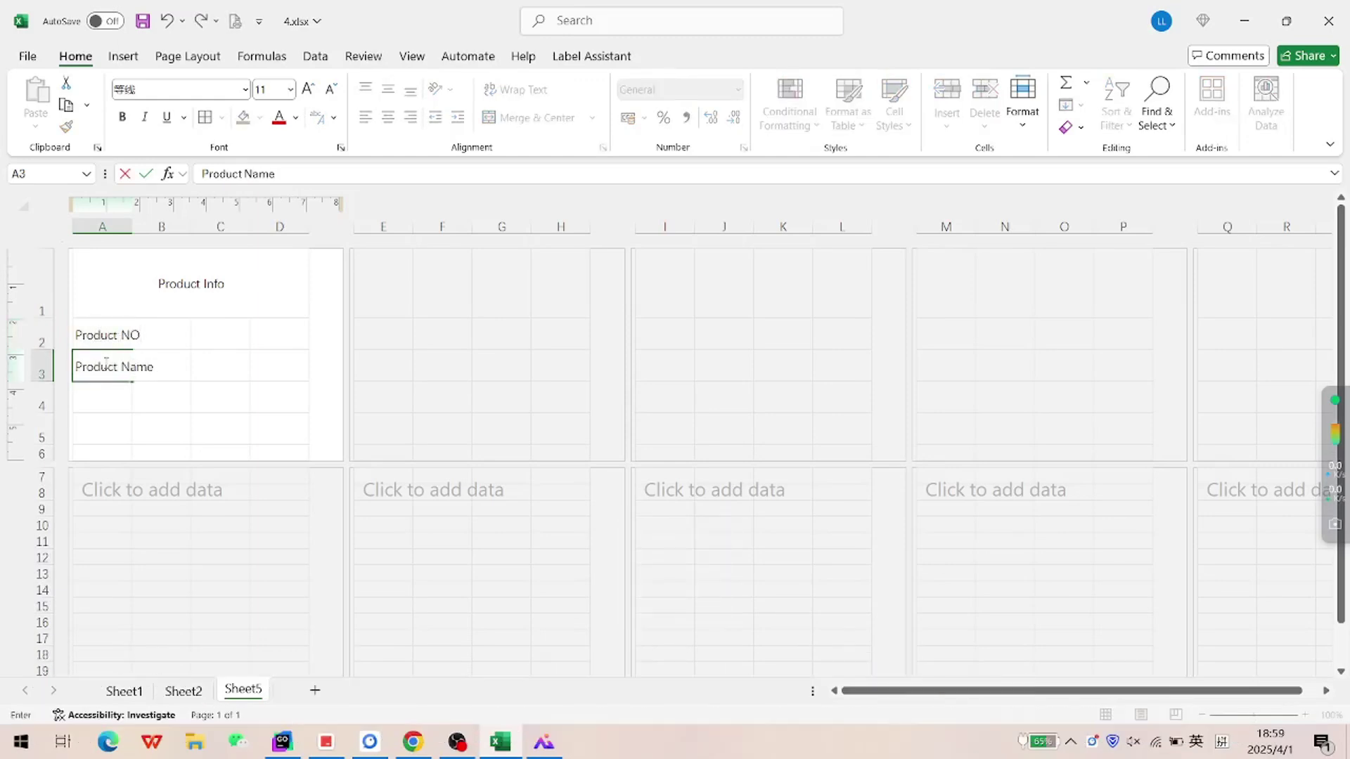
click(112, 397)
text(Sh)
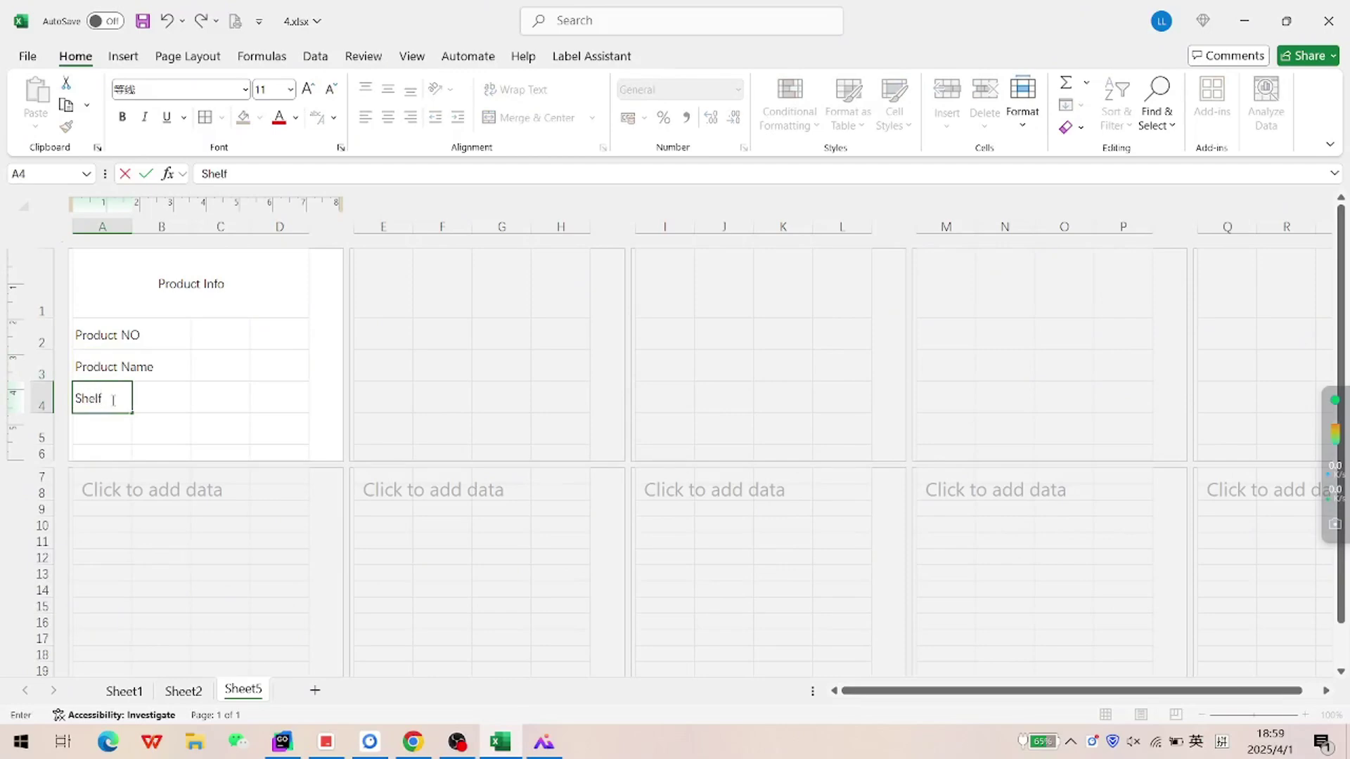
text(elf)
key(Caps_Lock)
text(NO)
click(110, 421)
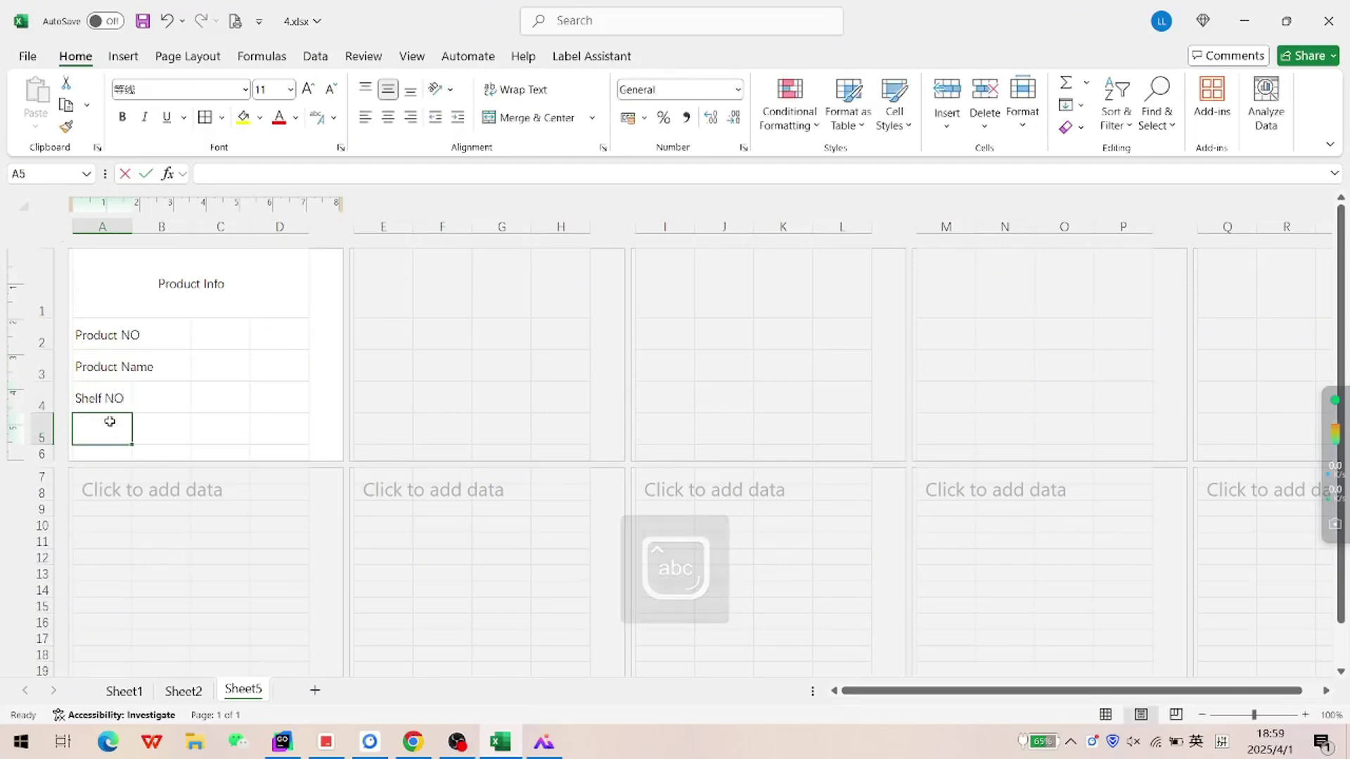
text(Code)
click(208, 398)
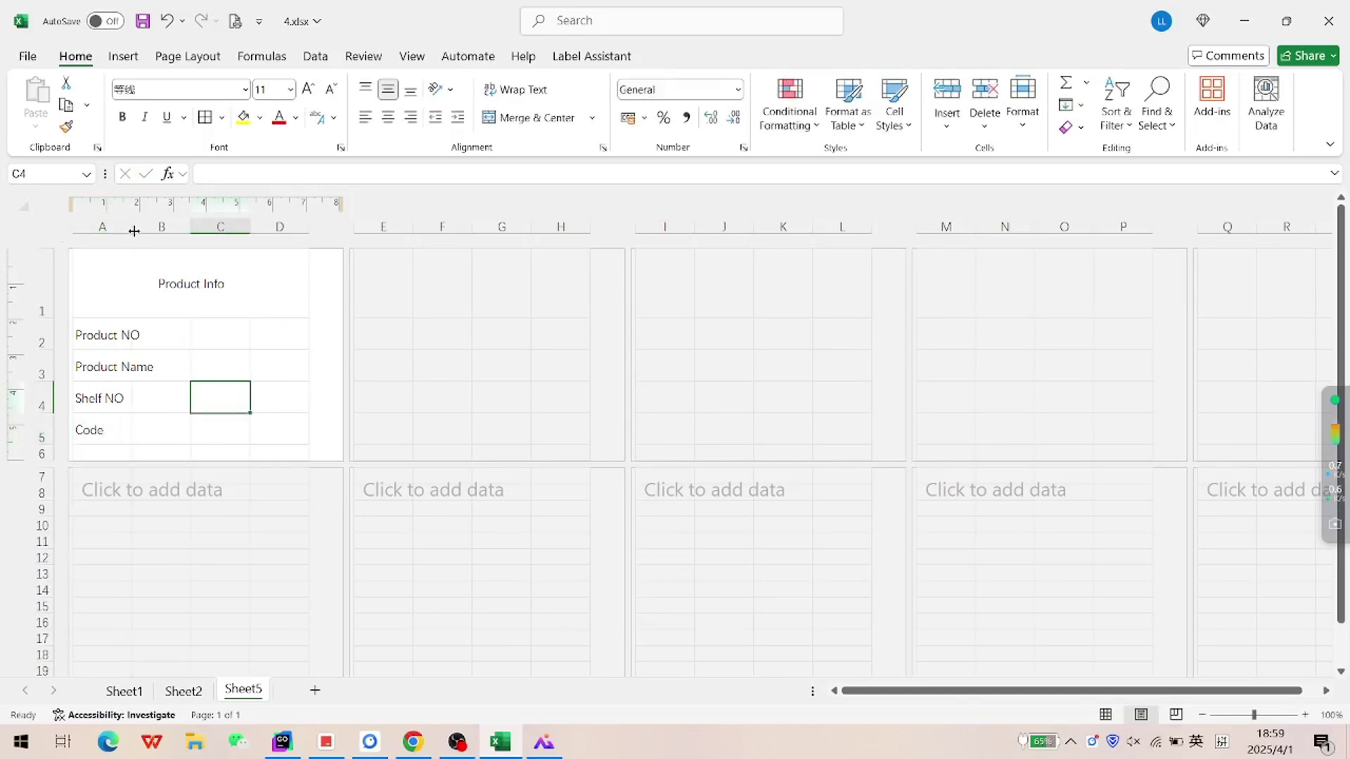
- Widen column A to fit its labels and narrow column B so columns A to D fit on one label page
drag(132, 225, 167, 225)
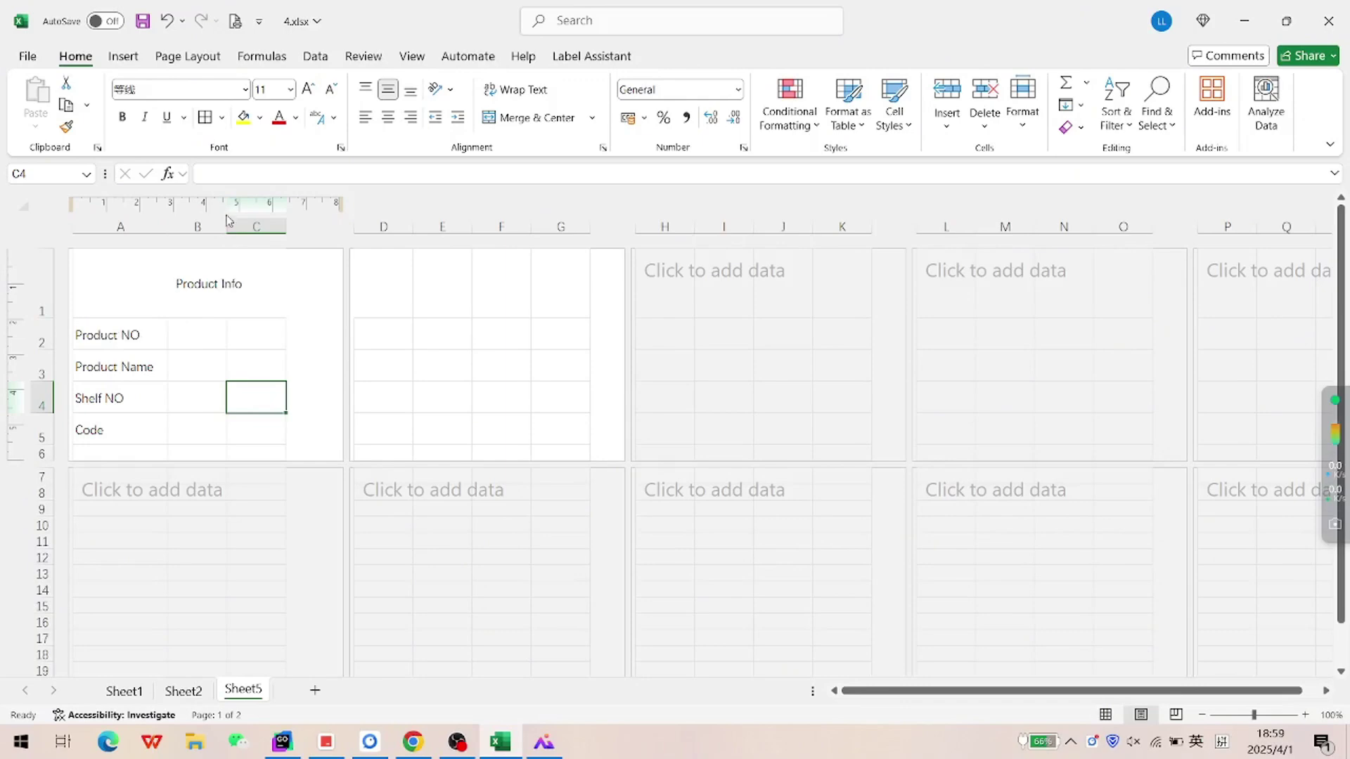
click(223, 308)
drag(225, 226, 161, 226)
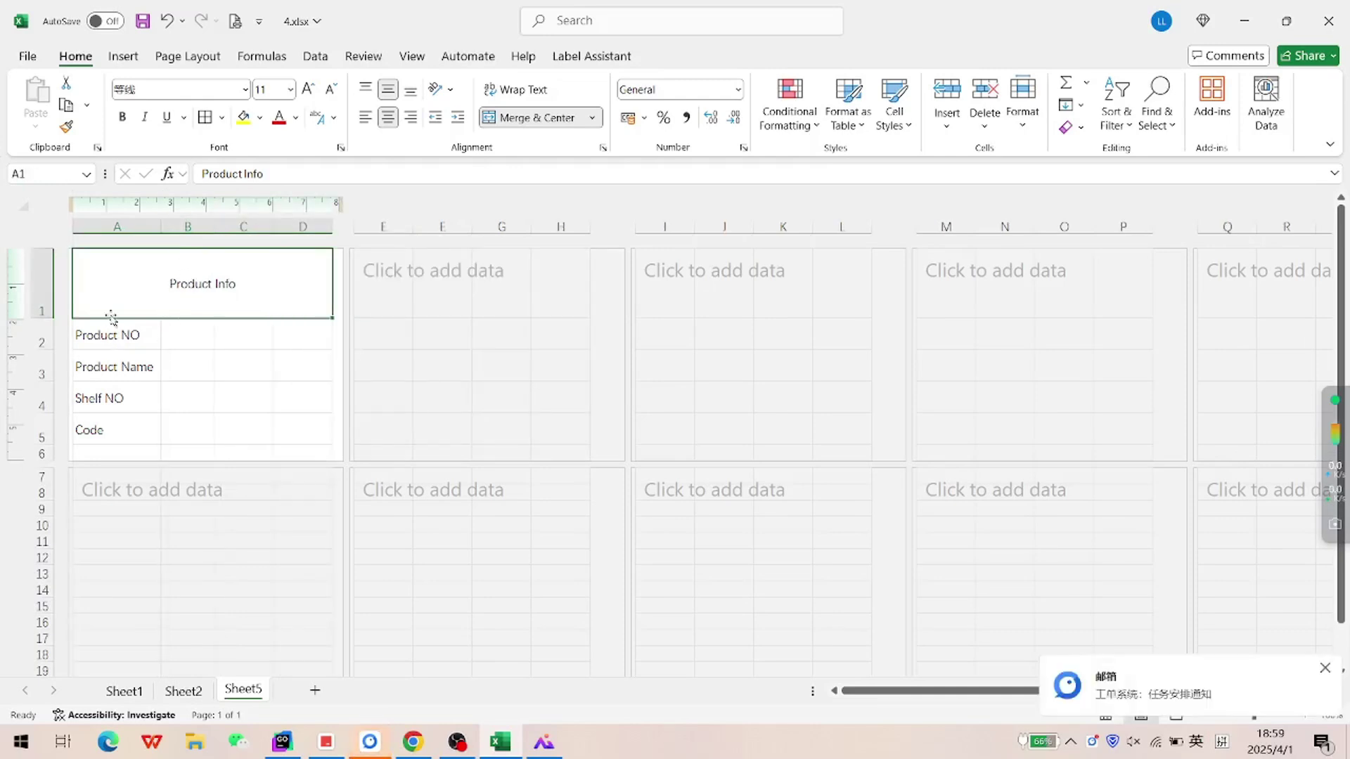
- Merge and center cells C2:D5 and insert a QR Code placeholder there with Label Assistant
drag(96, 273, 226, 419)
drag(243, 335, 289, 434)
click(520, 118)
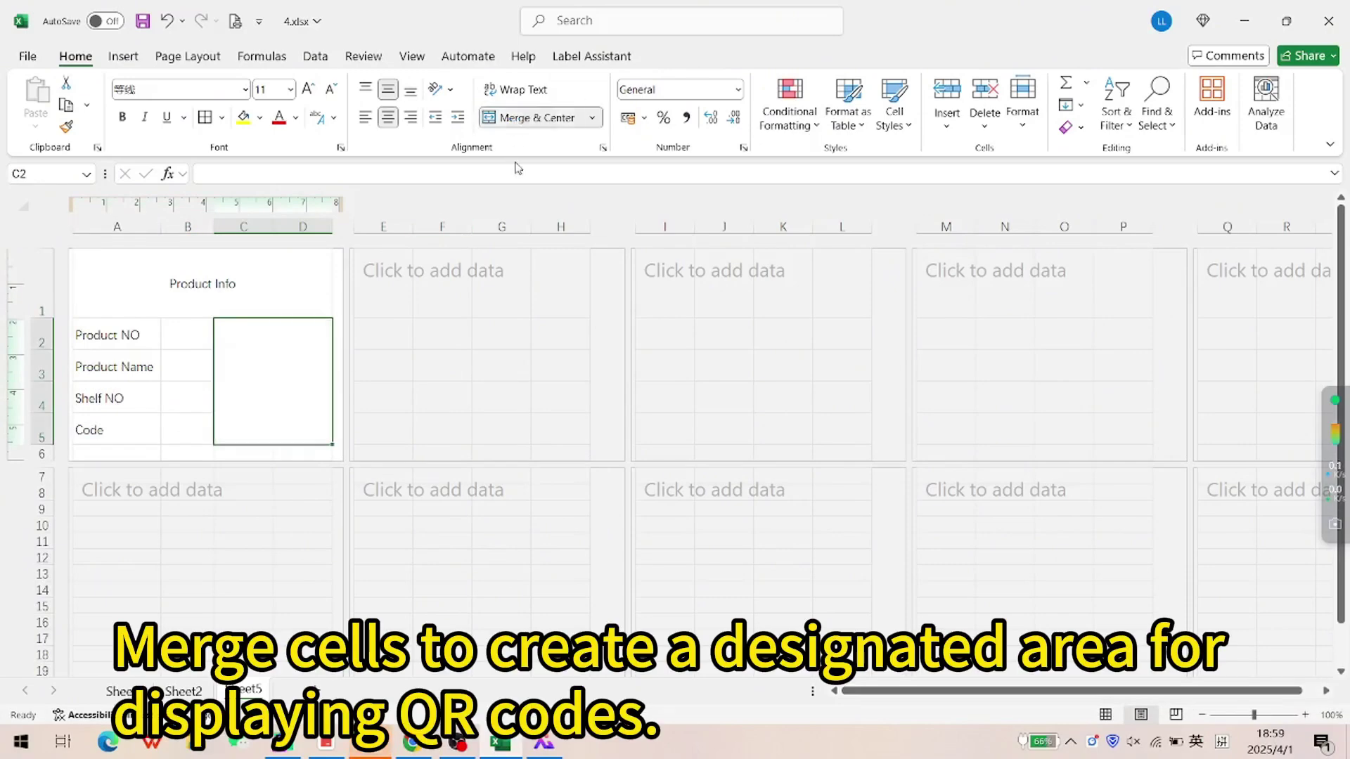
click(628, 56)
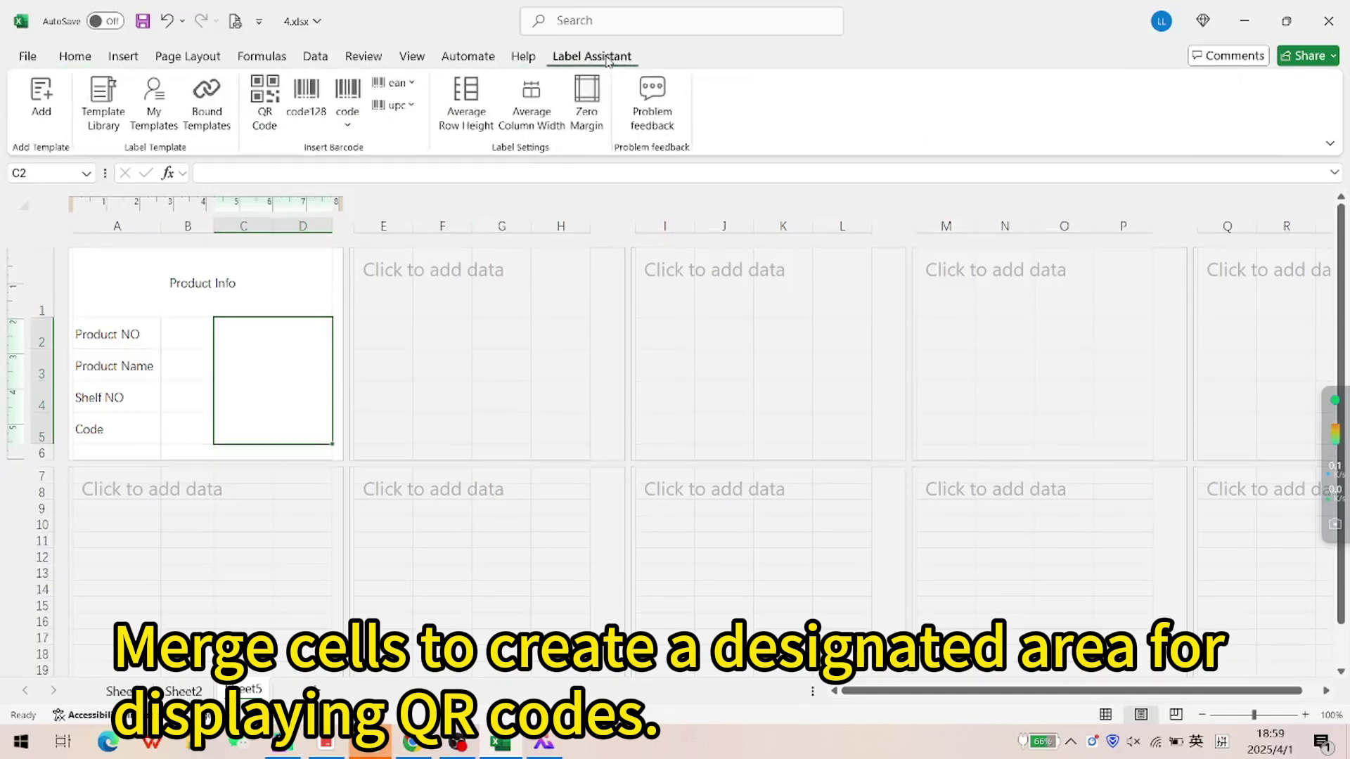
click(276, 106)
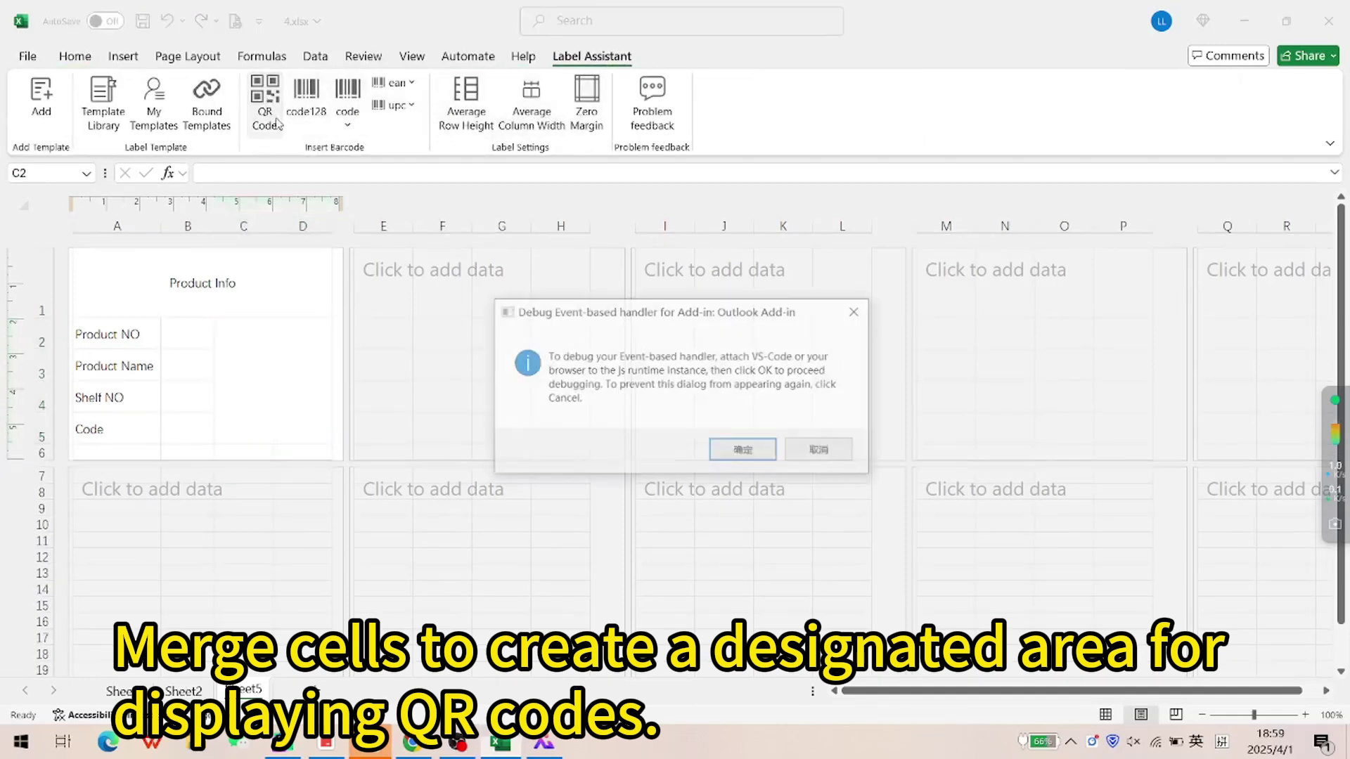
click(733, 449)
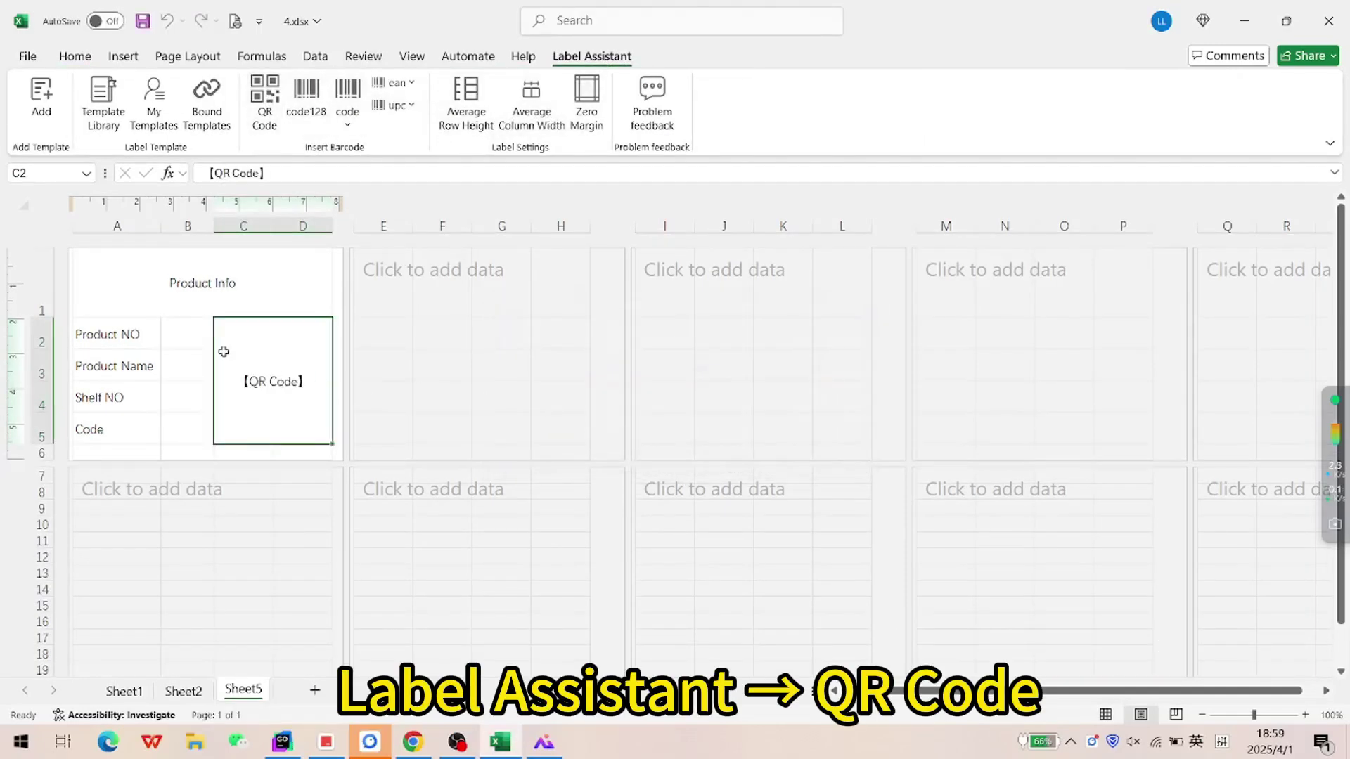
- Apply borders to the label range A1:D5
drag(123, 272, 171, 379)
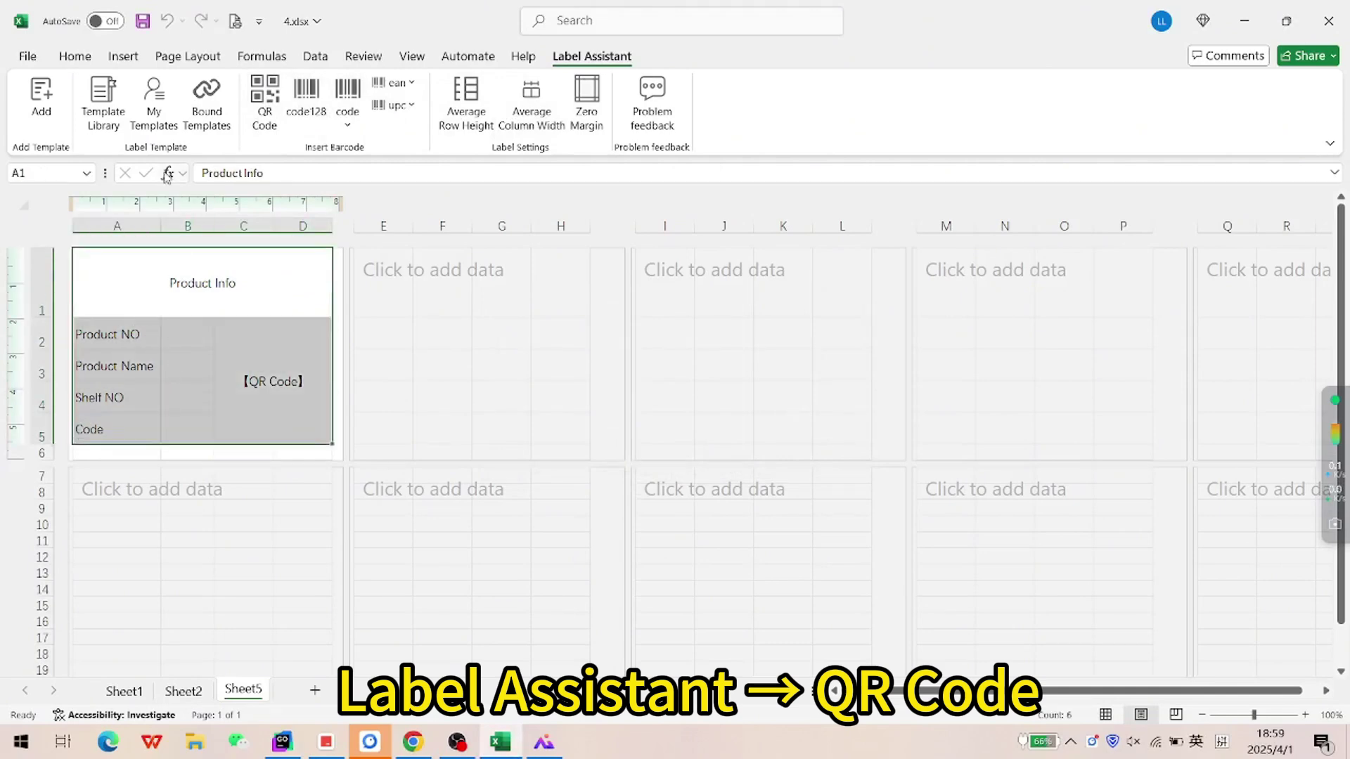
click(74, 56)
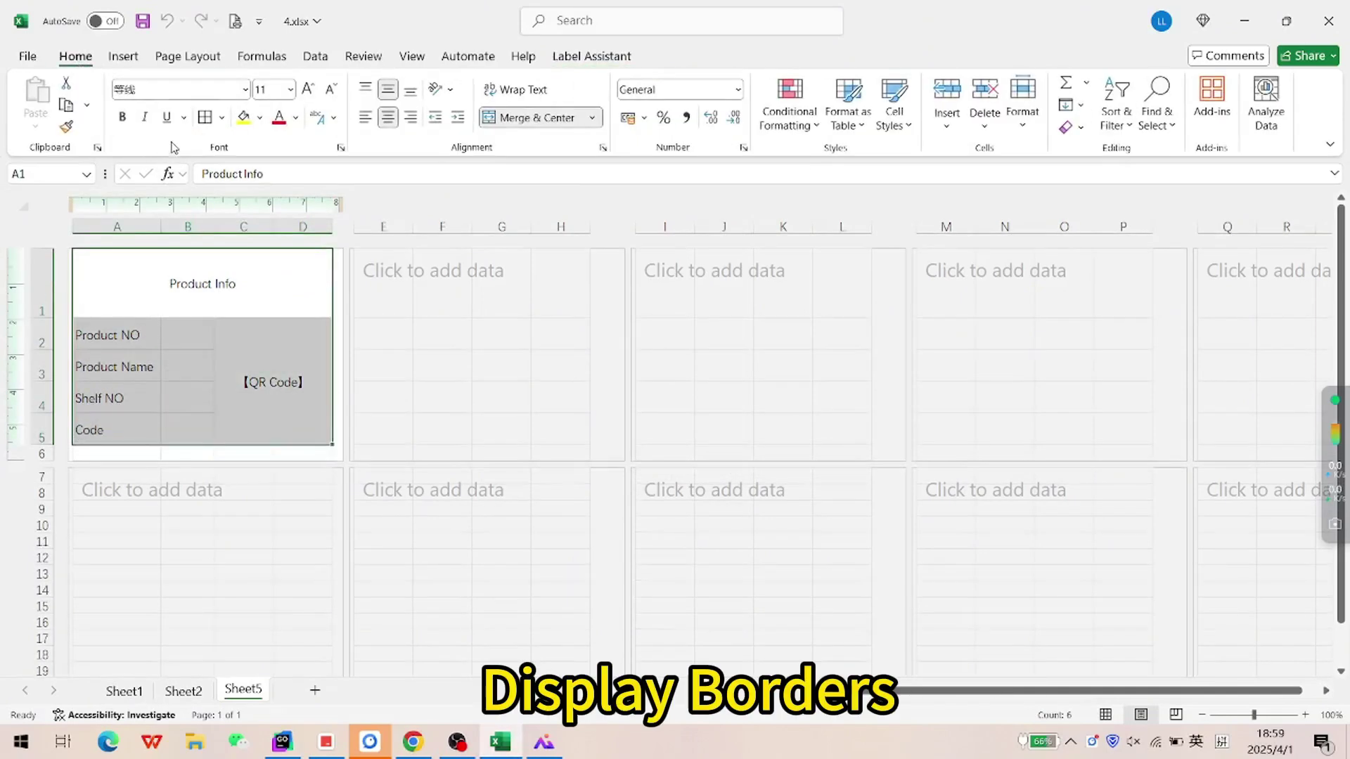
click(205, 121)
click(239, 379)
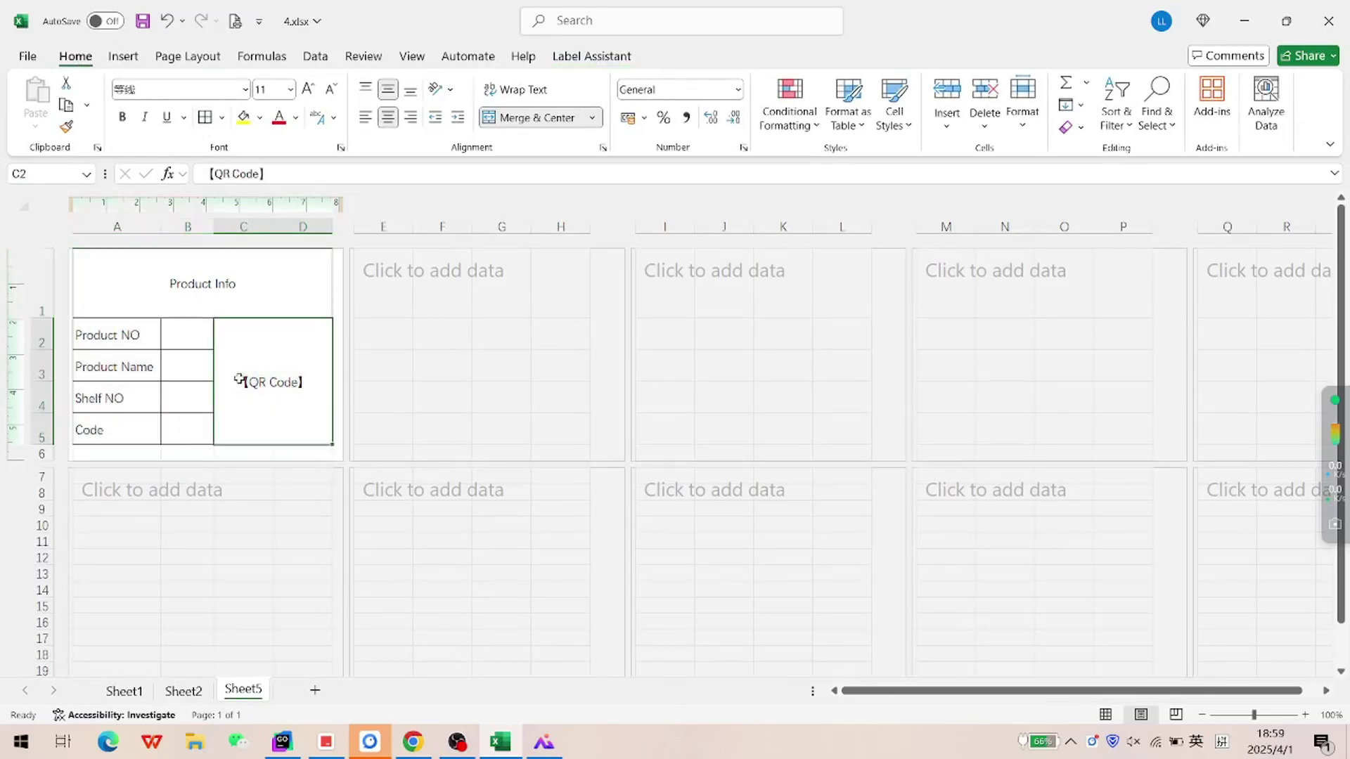
- Format the Product Info heading with a yellow fill and bold red text at font size 18
click(183, 300)
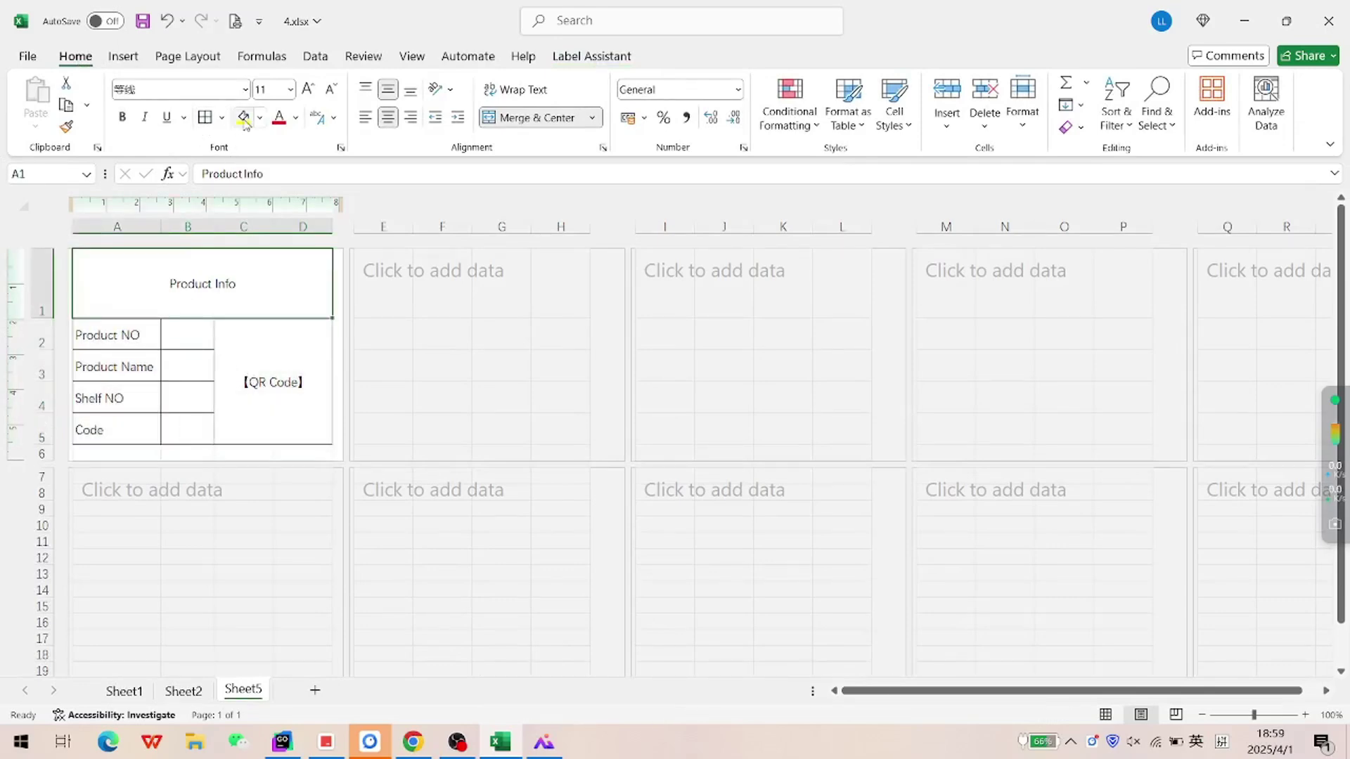
click(244, 117)
click(122, 117)
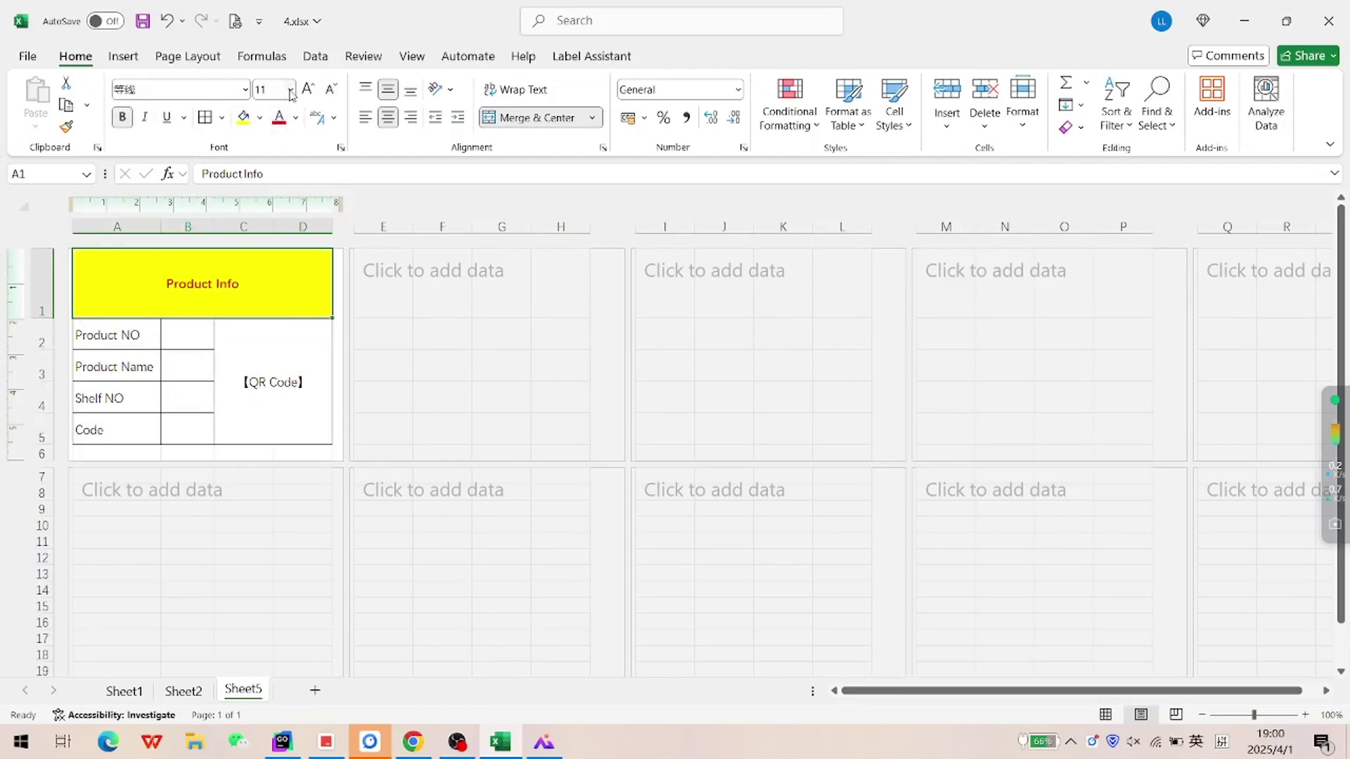
click(289, 89)
click(269, 281)
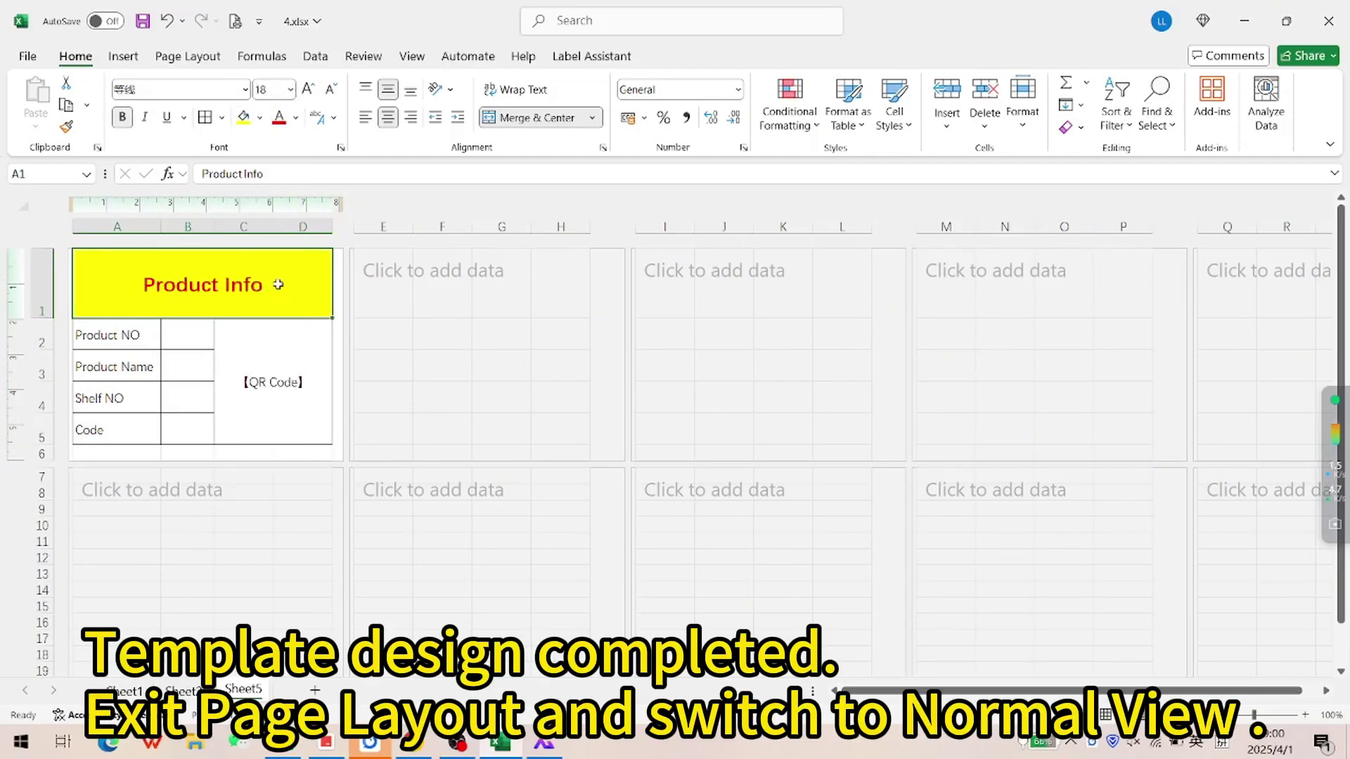
- Switch the label sheet from page layout to Normal view
click(285, 377)
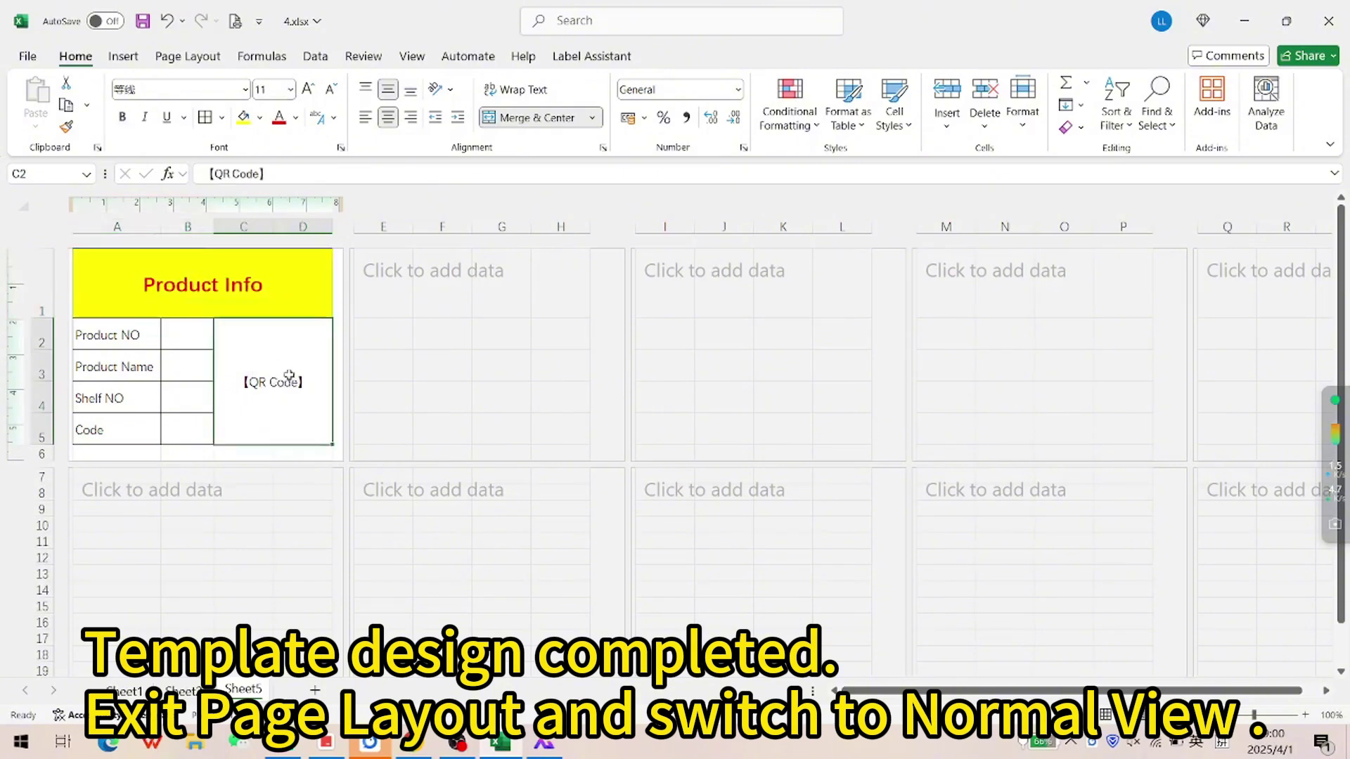
click(411, 56)
click(268, 99)
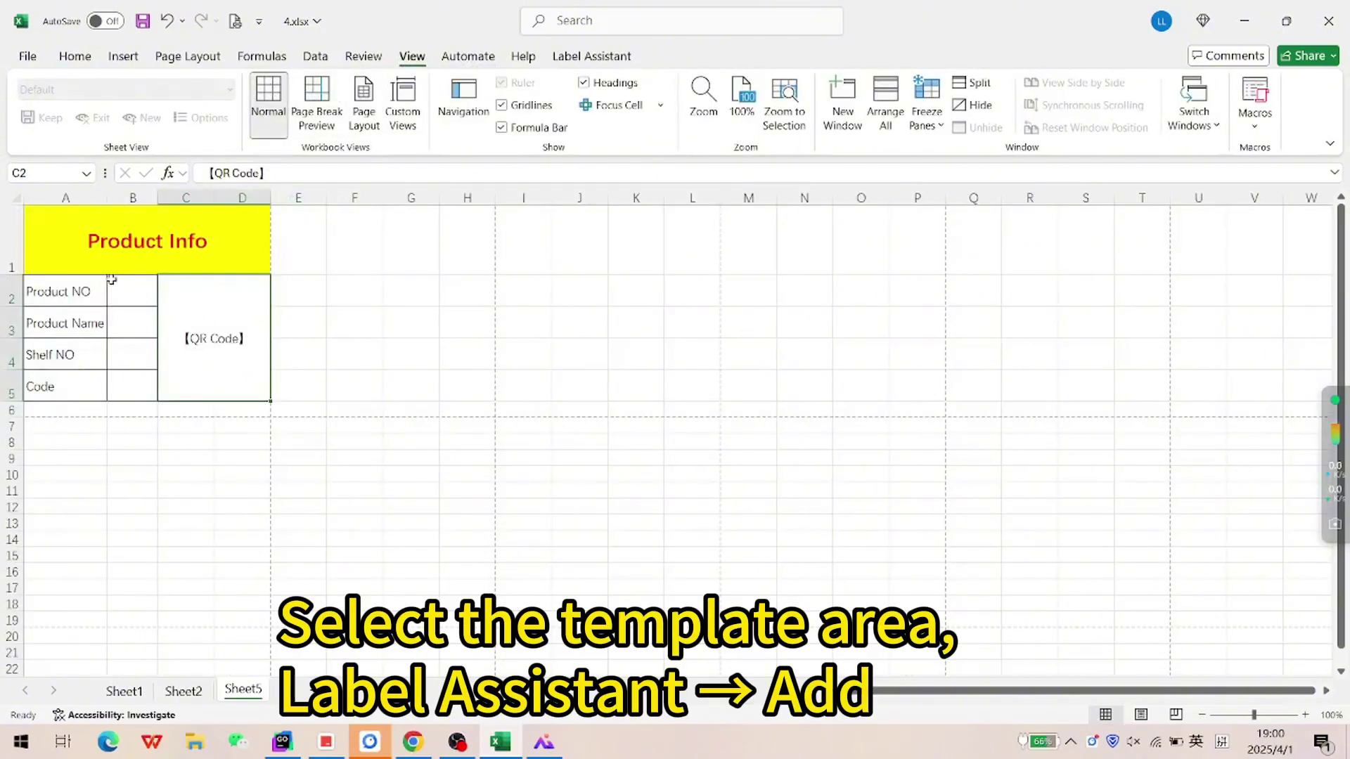
- Add the label range A1:D5 to Label Assistant as an 80 × 60 mm template named Product Info
drag(39, 223, 152, 351)
click(591, 56)
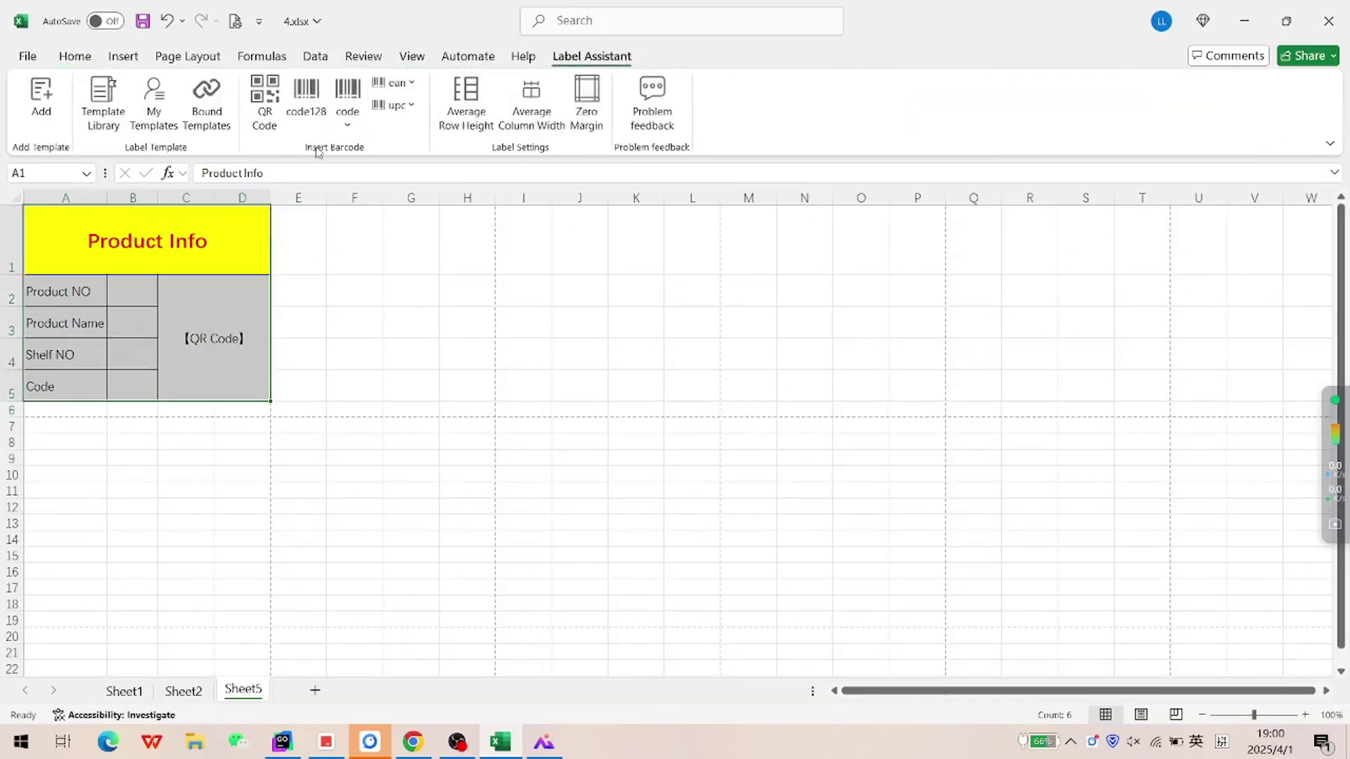
click(41, 99)
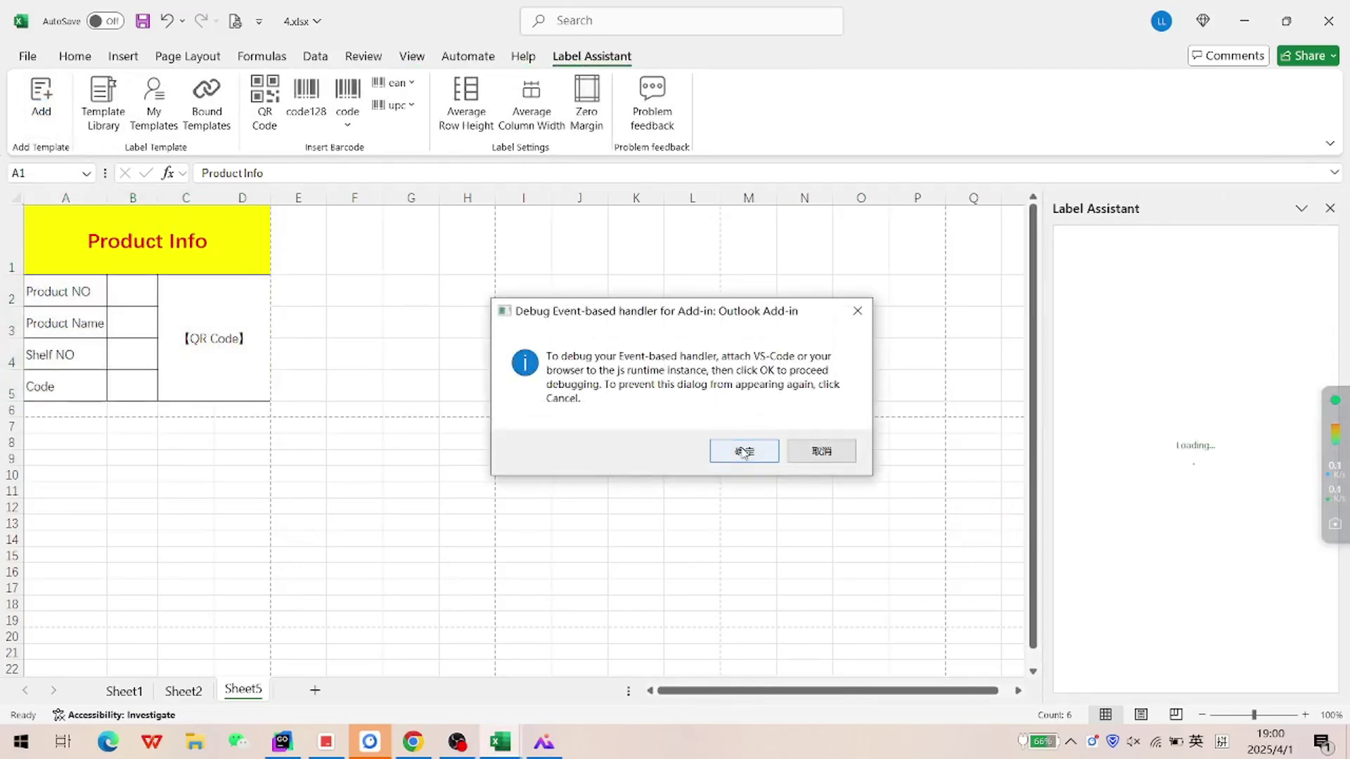
click(739, 450)
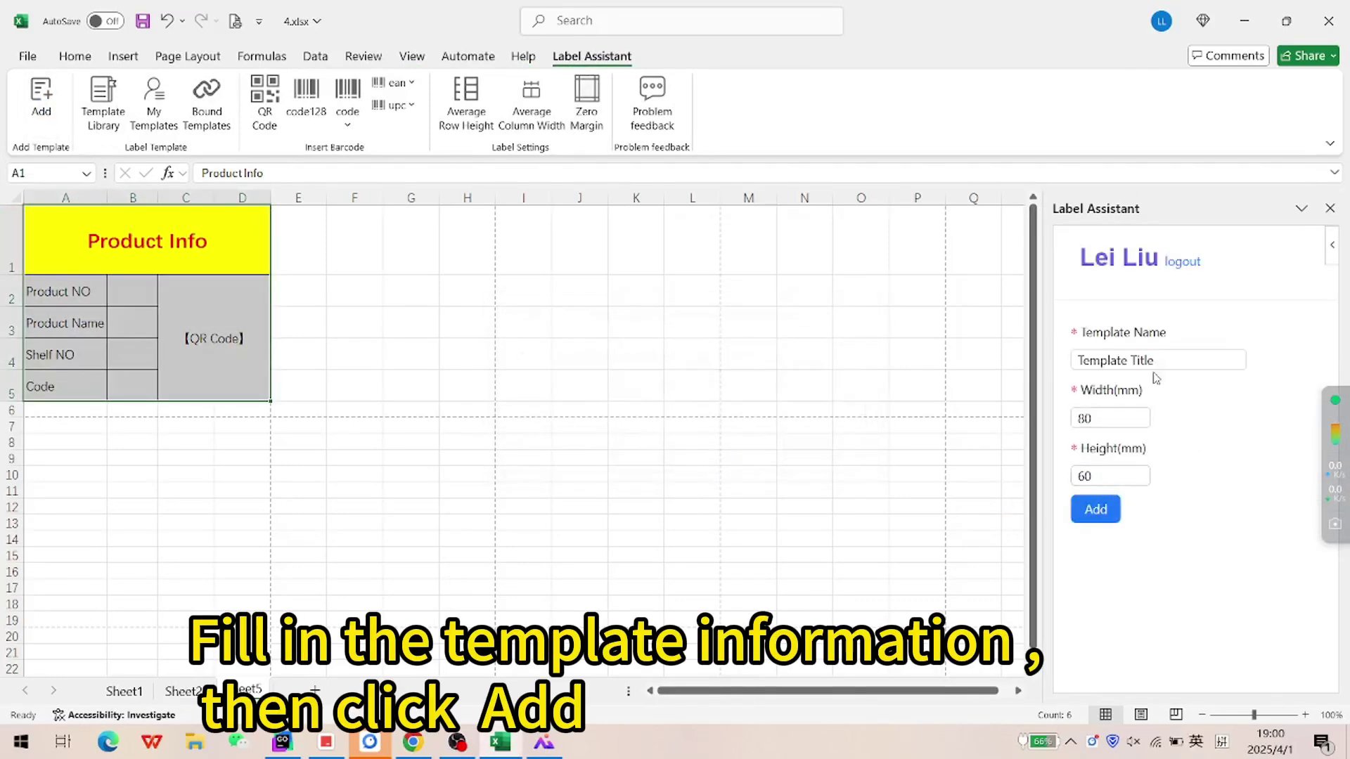
drag(1159, 362, 989, 368)
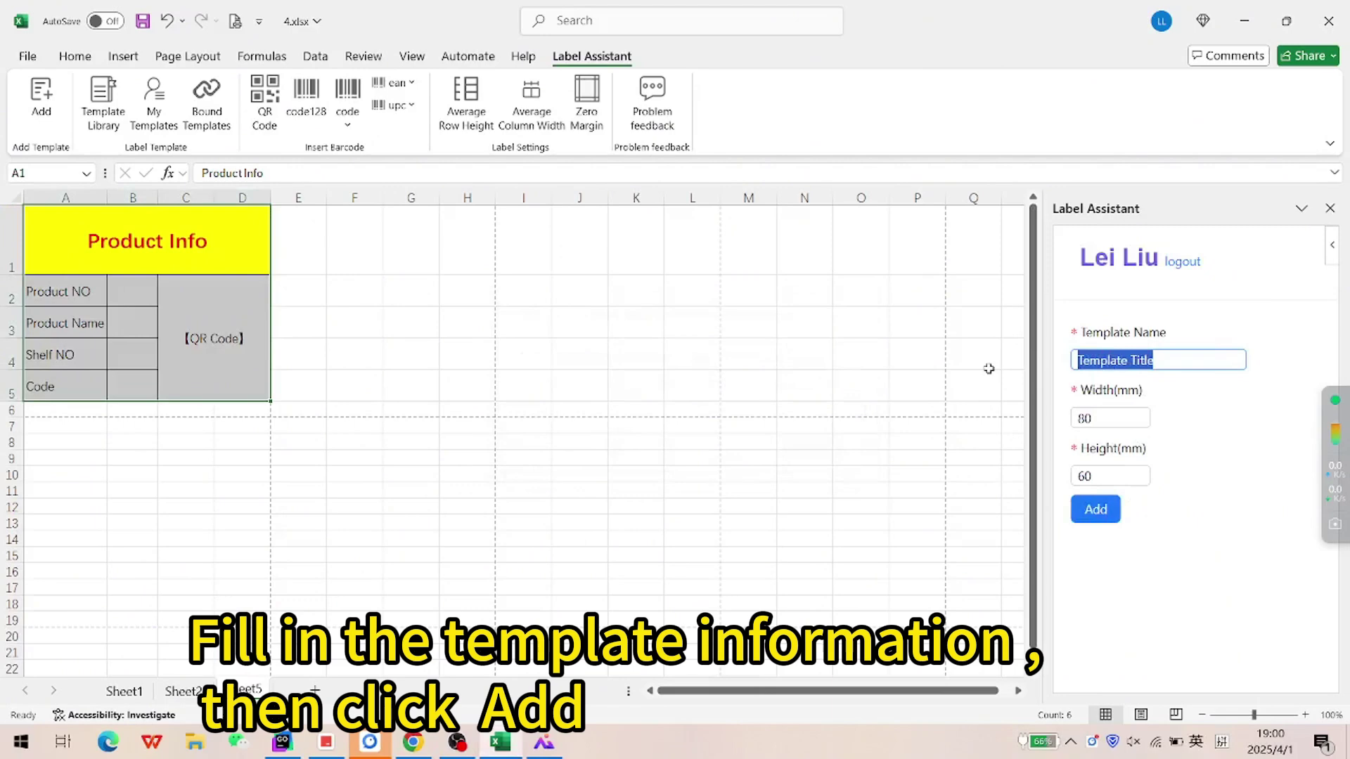
text(Product Info)
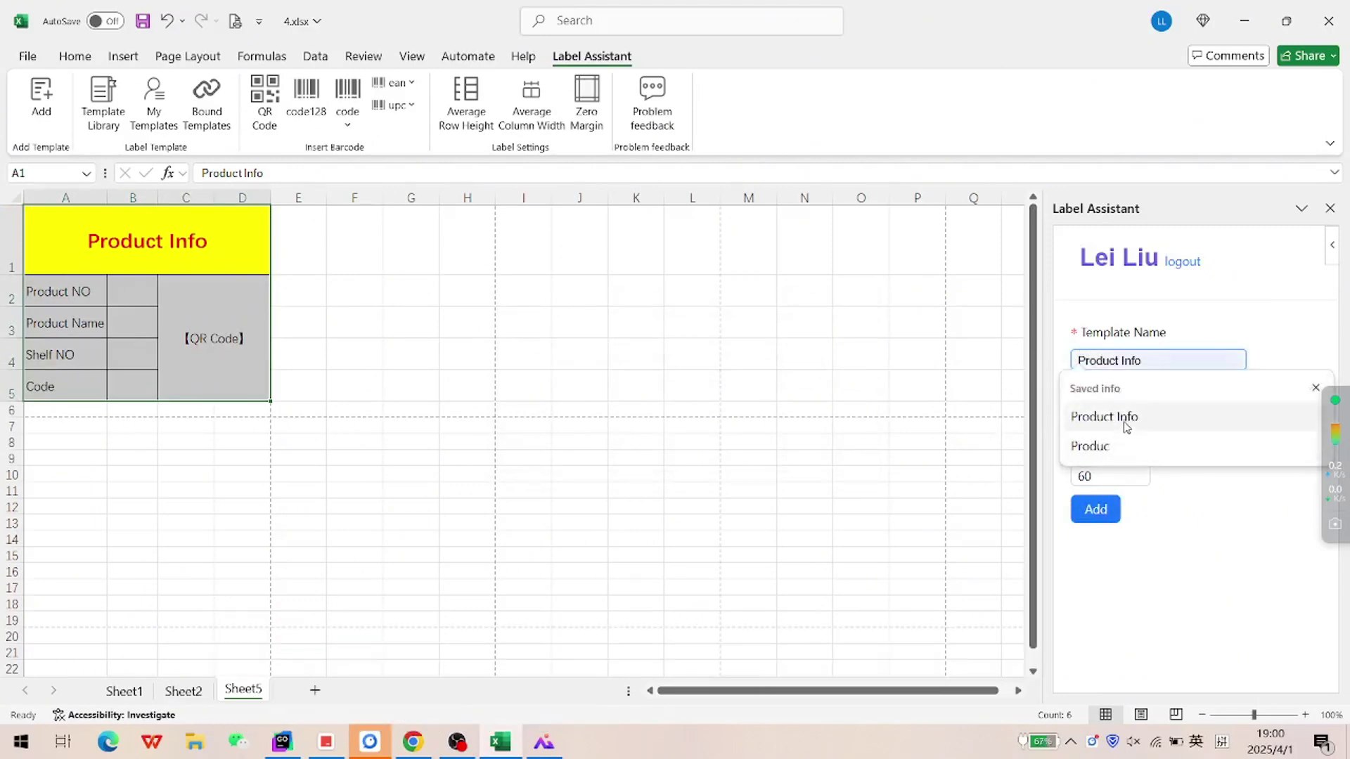
click(1117, 418)
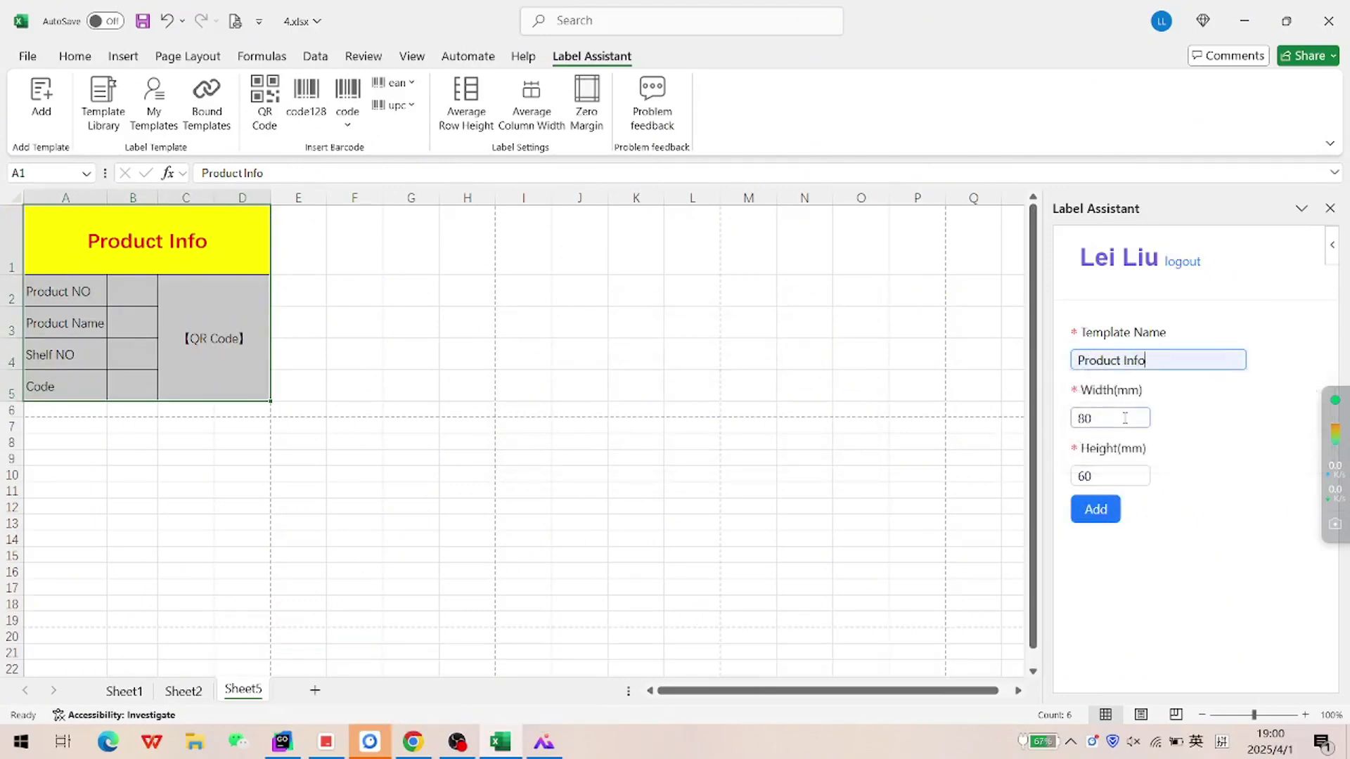
click(1101, 518)
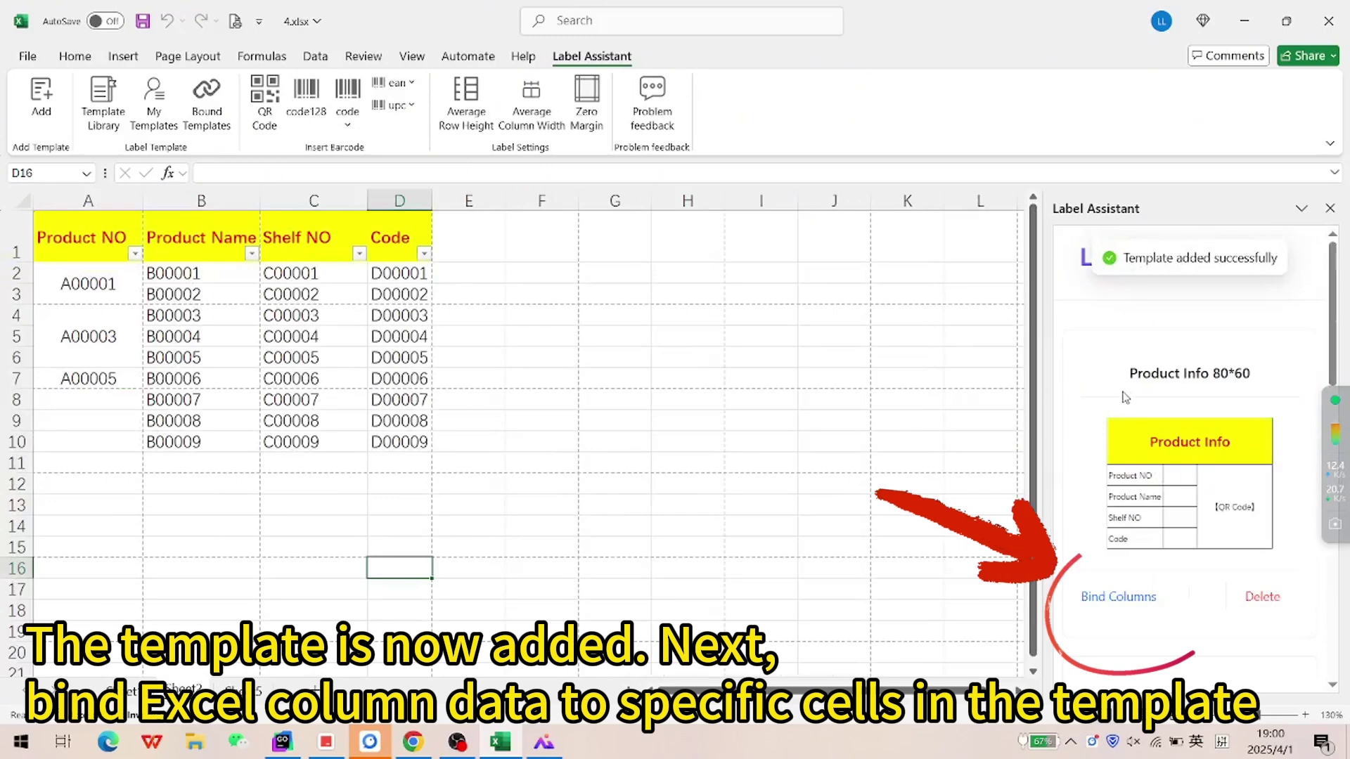
- Start column binding for the Product Info 80*60 template and bind the Product NO value cell B2 to $Product NO:A$
click(1129, 599)
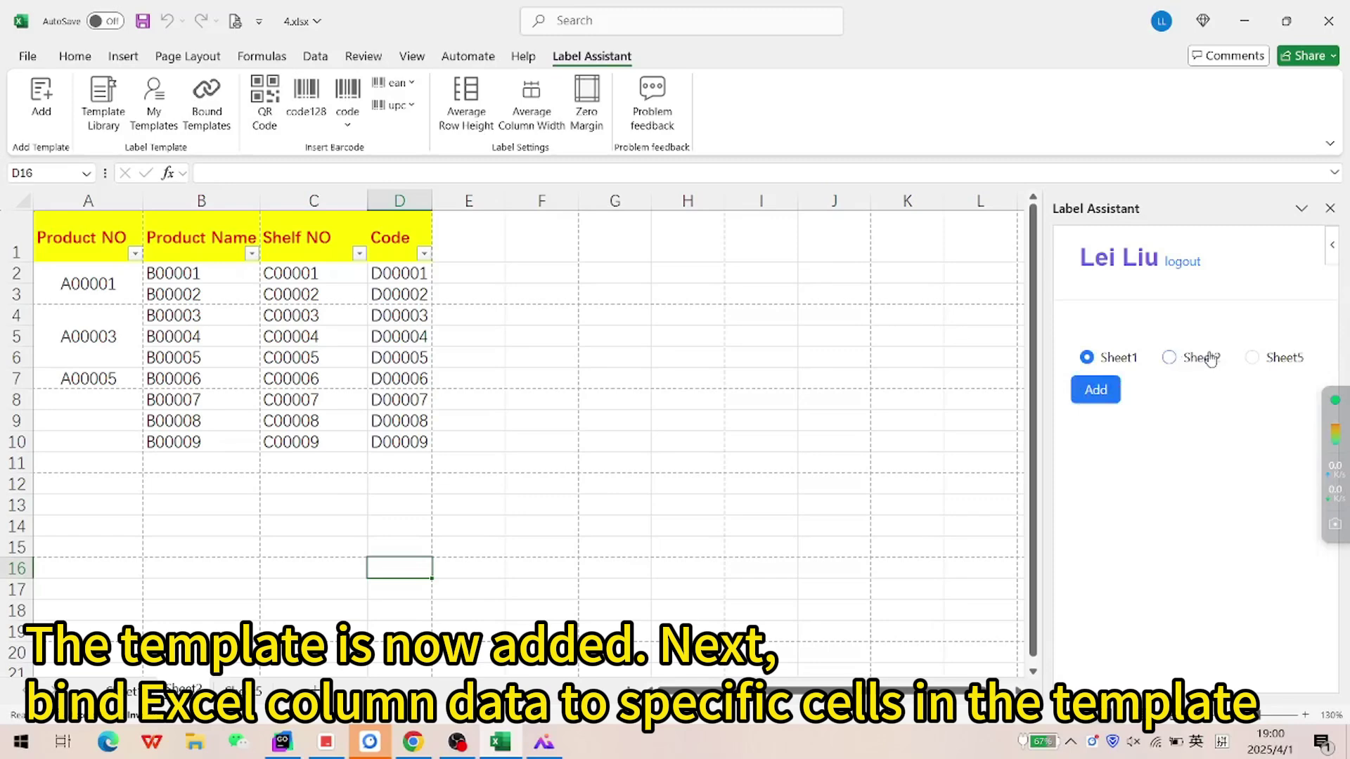
click(1095, 390)
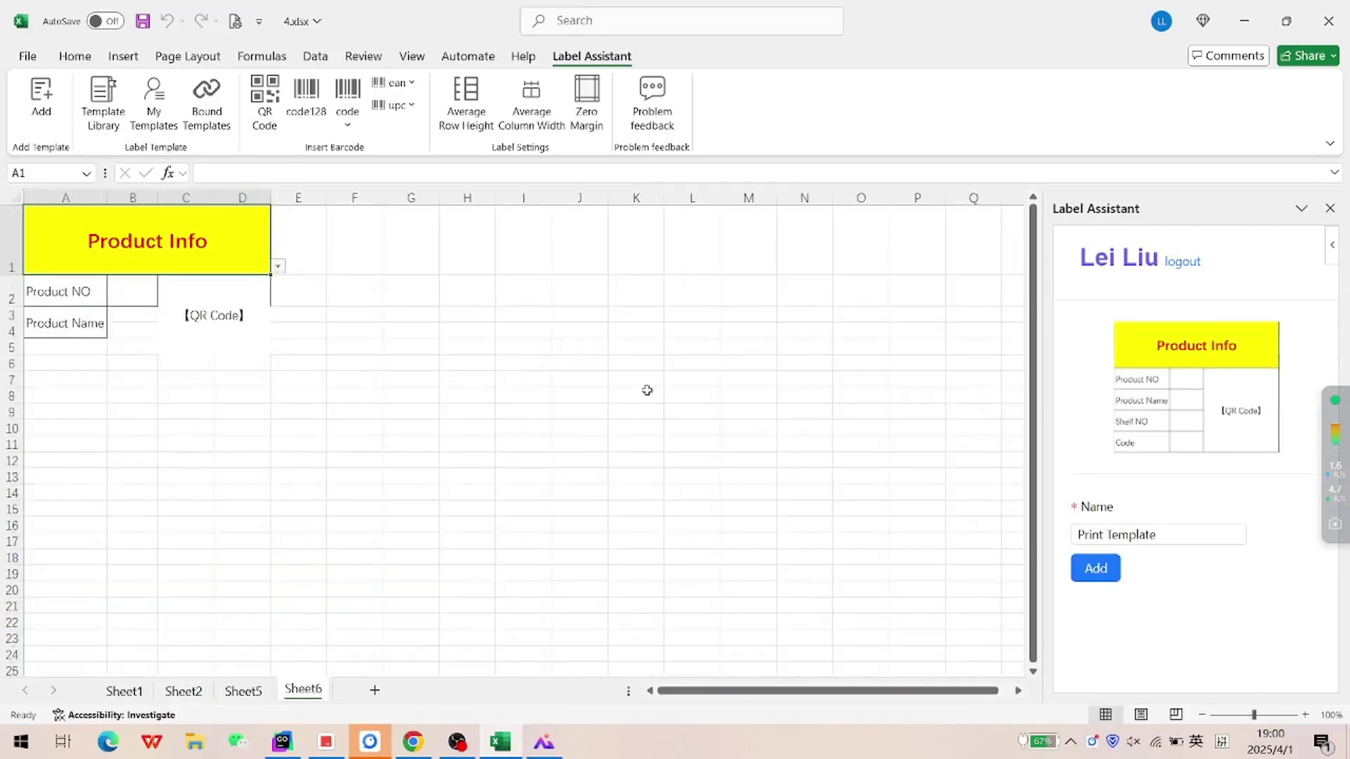
click(133, 288)
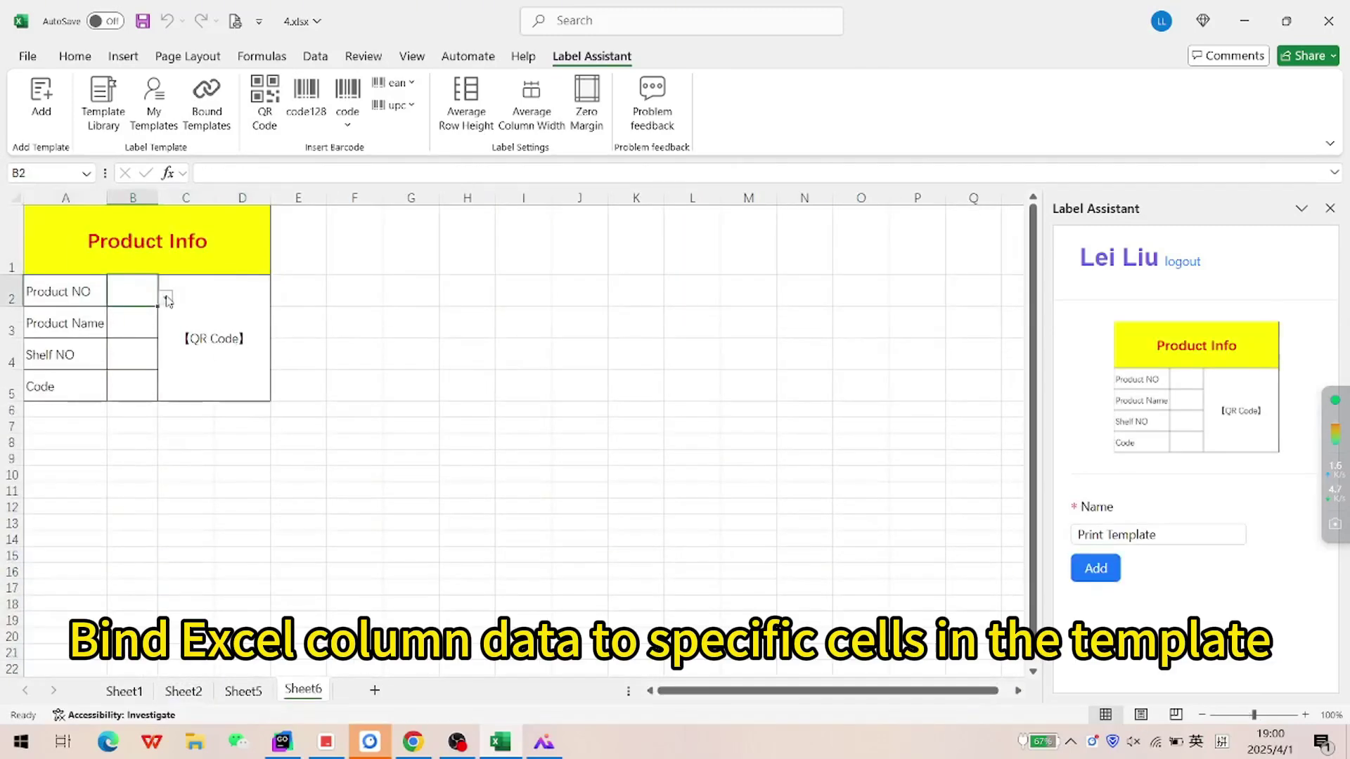
click(166, 298)
click(152, 317)
- Bind cell B3 to $Product Name:B$, B4 to $Shelf NO:C$ and B5 to $Code:D$
click(147, 324)
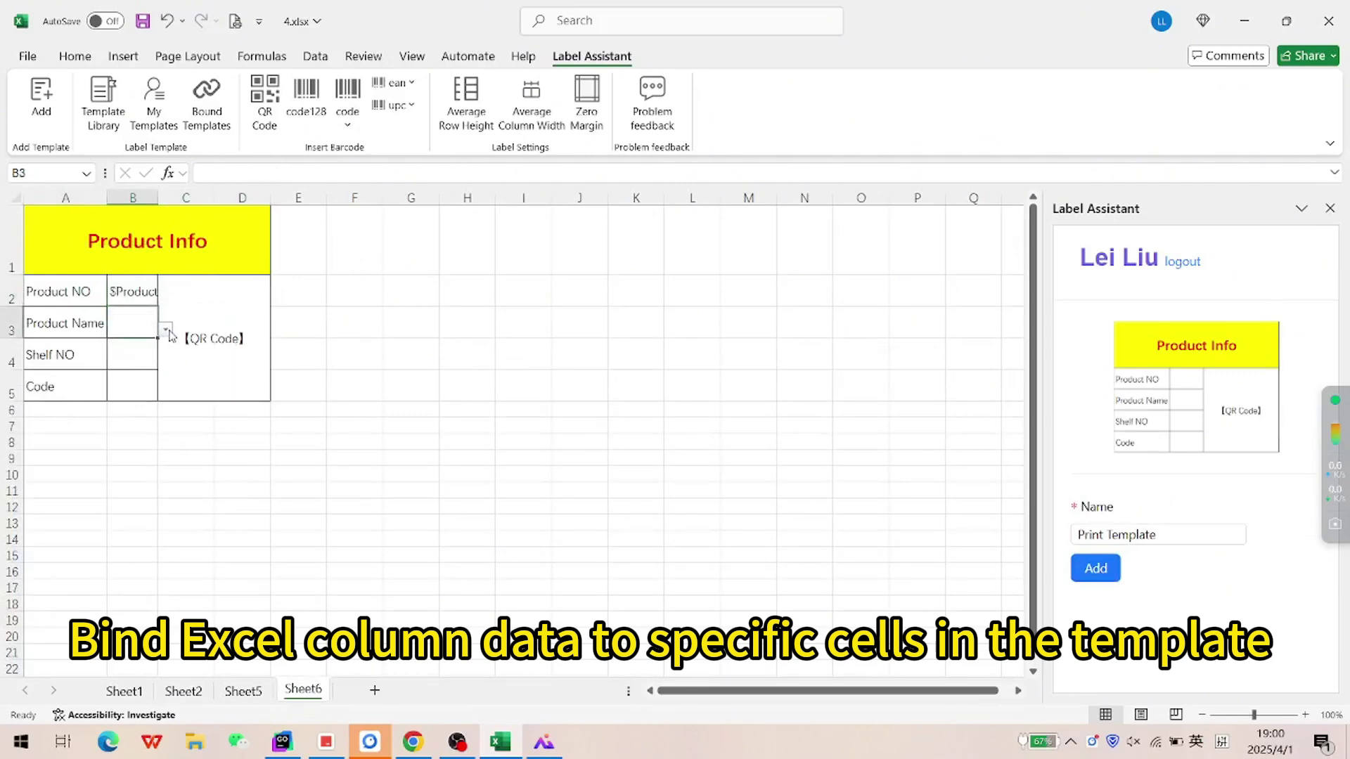
click(166, 330)
click(158, 366)
click(149, 355)
click(166, 361)
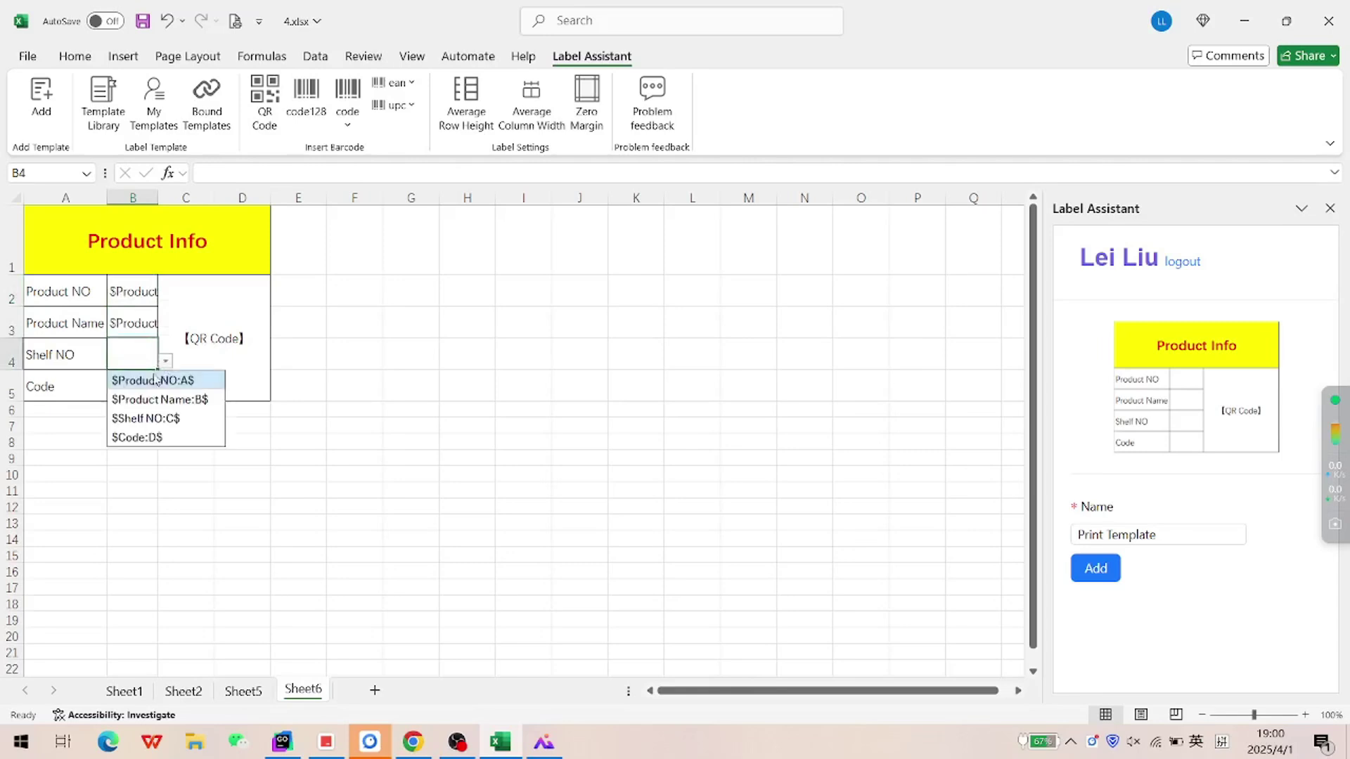
click(153, 420)
click(141, 387)
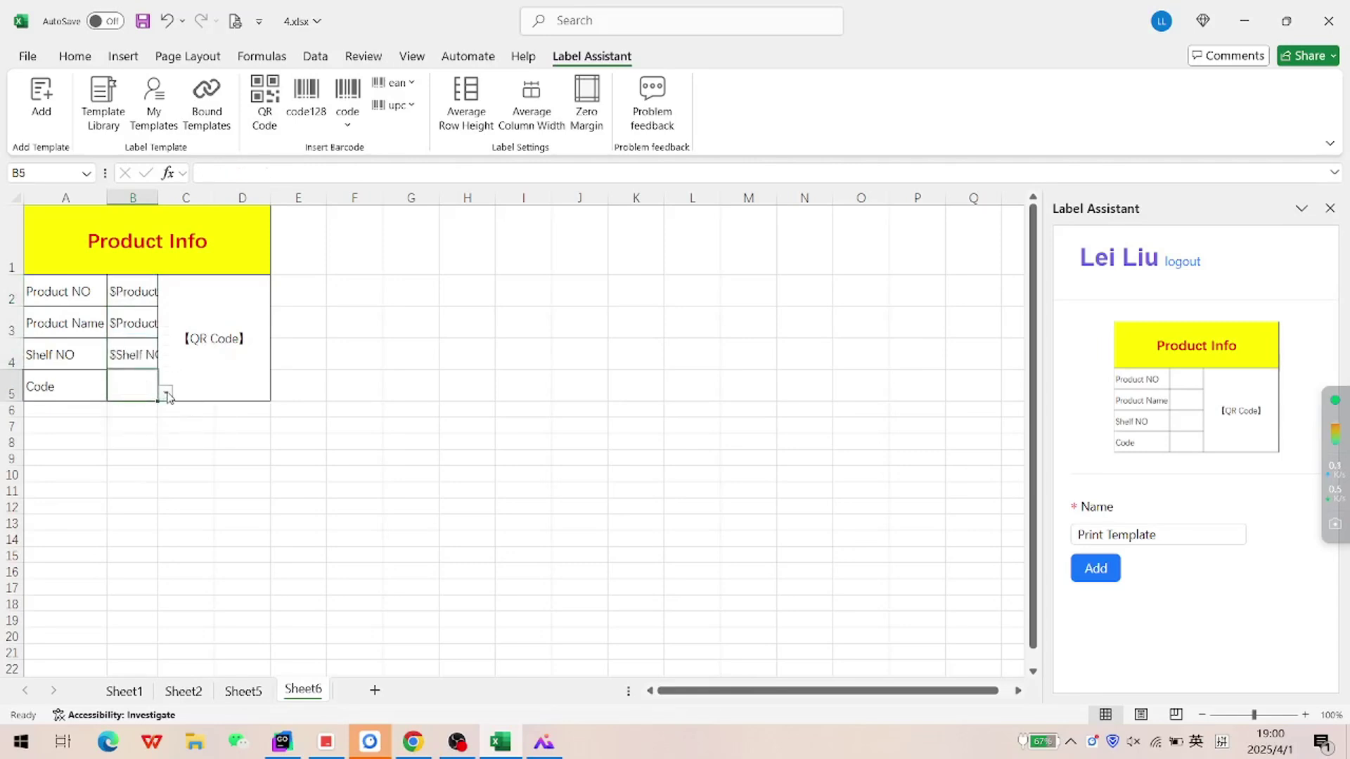
click(165, 391)
click(155, 469)
- Bind the merged QR Code cell C2 to $Code:D$
click(261, 337)
click(278, 298)
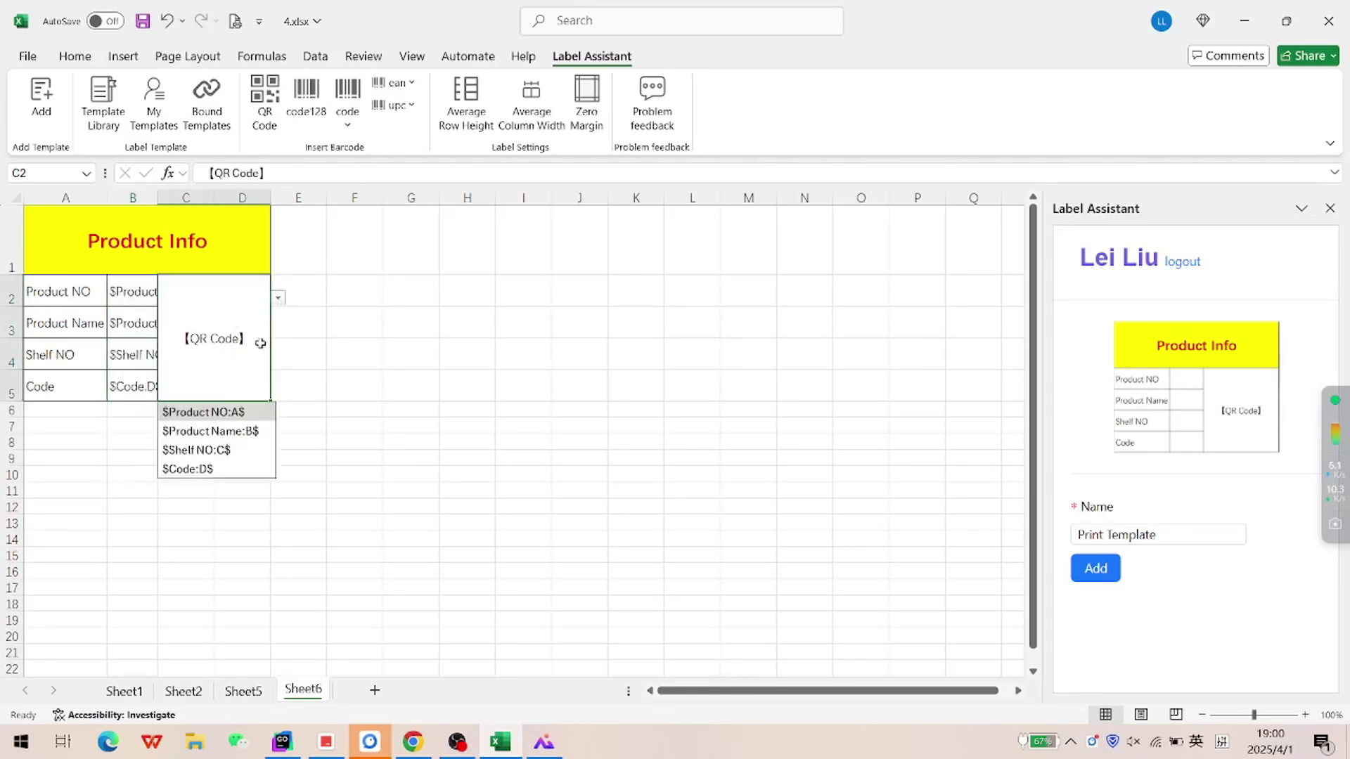
click(211, 477)
- Name the bound template Product Info and add it
drag(1165, 534, 1054, 543)
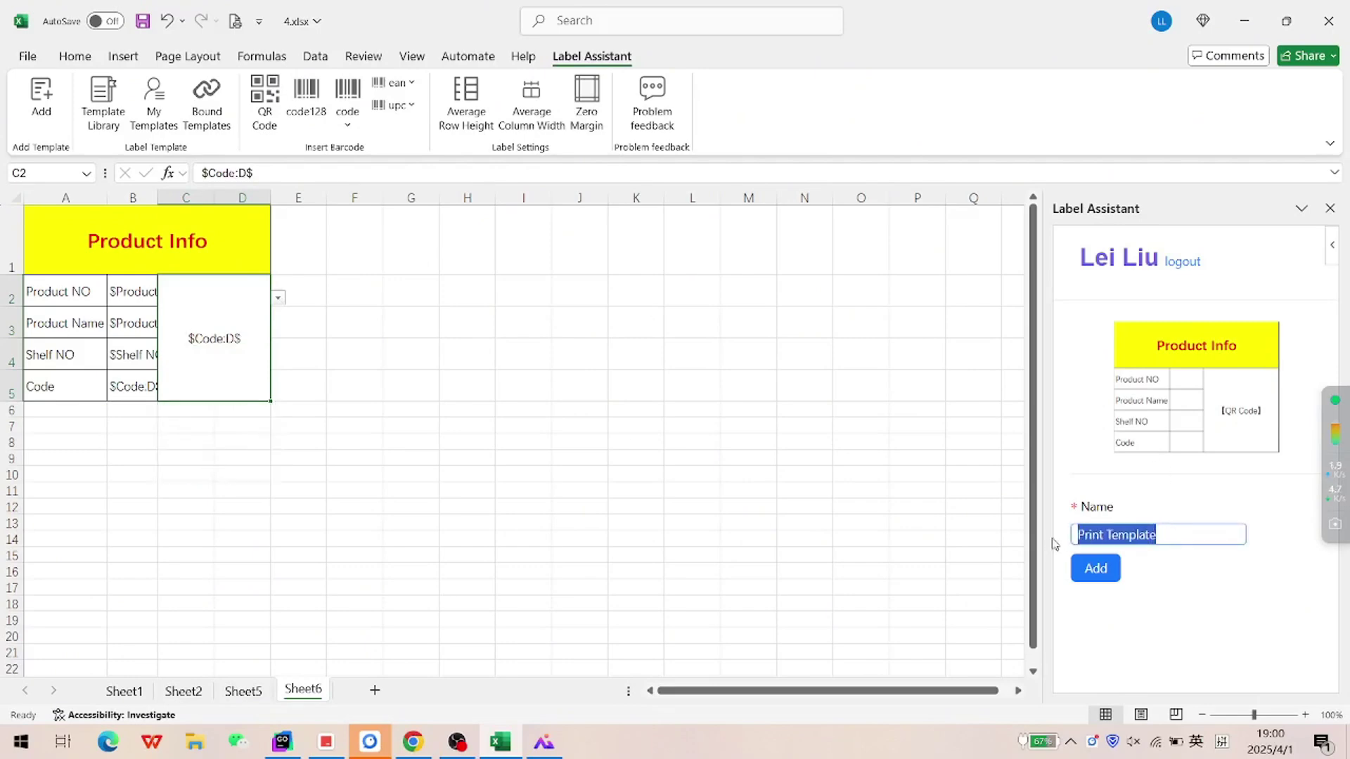
text(Product)
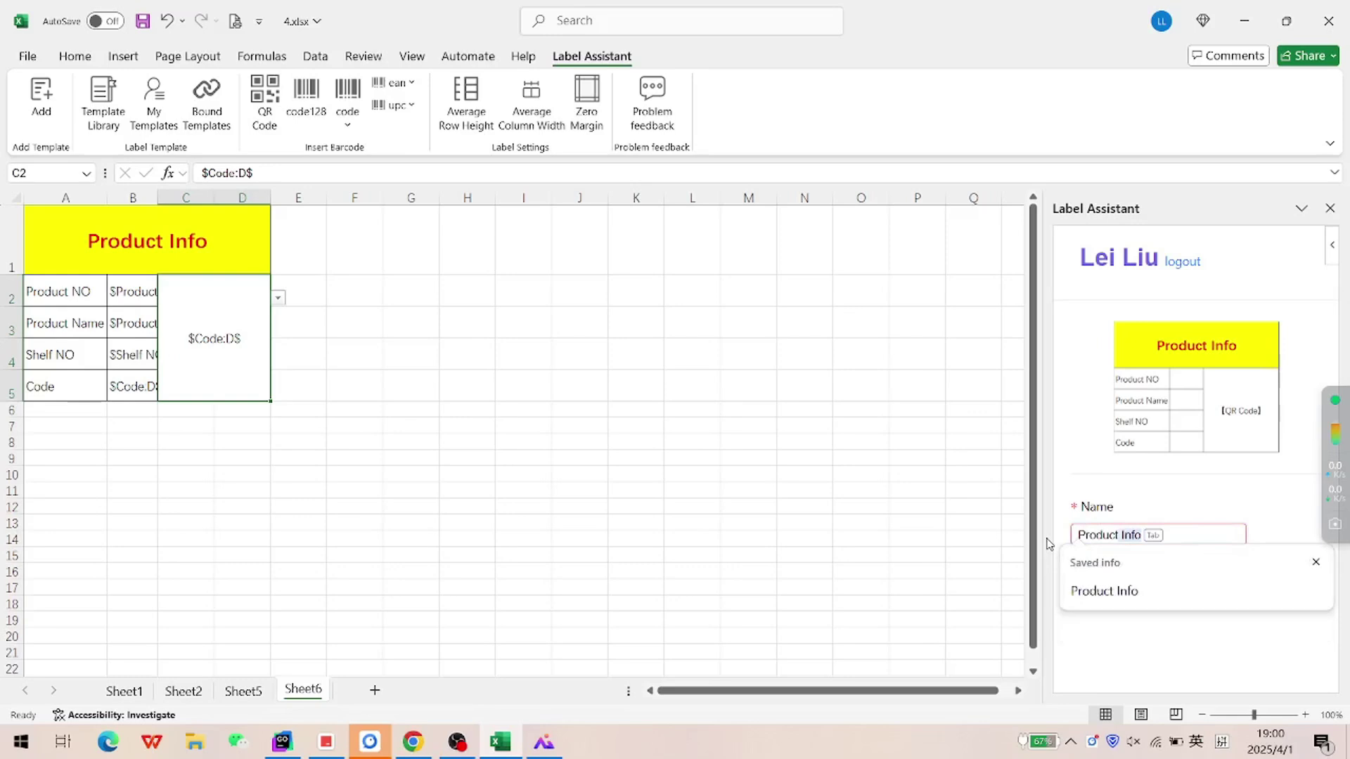
text( Info)
click(1099, 582)
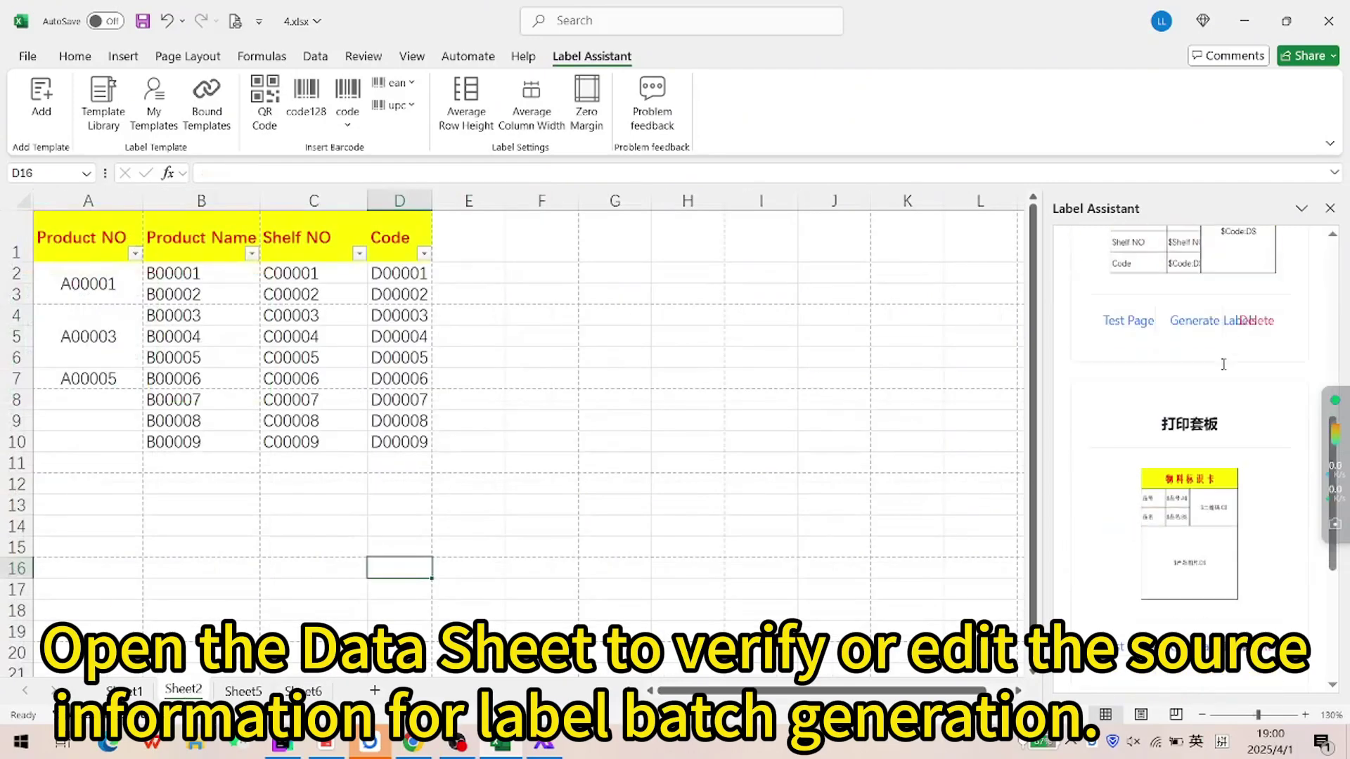
- Generate labels from the Sheet2 data with the bound Product Info template and look through the generated labels
scroll(1223, 364, up, 2)
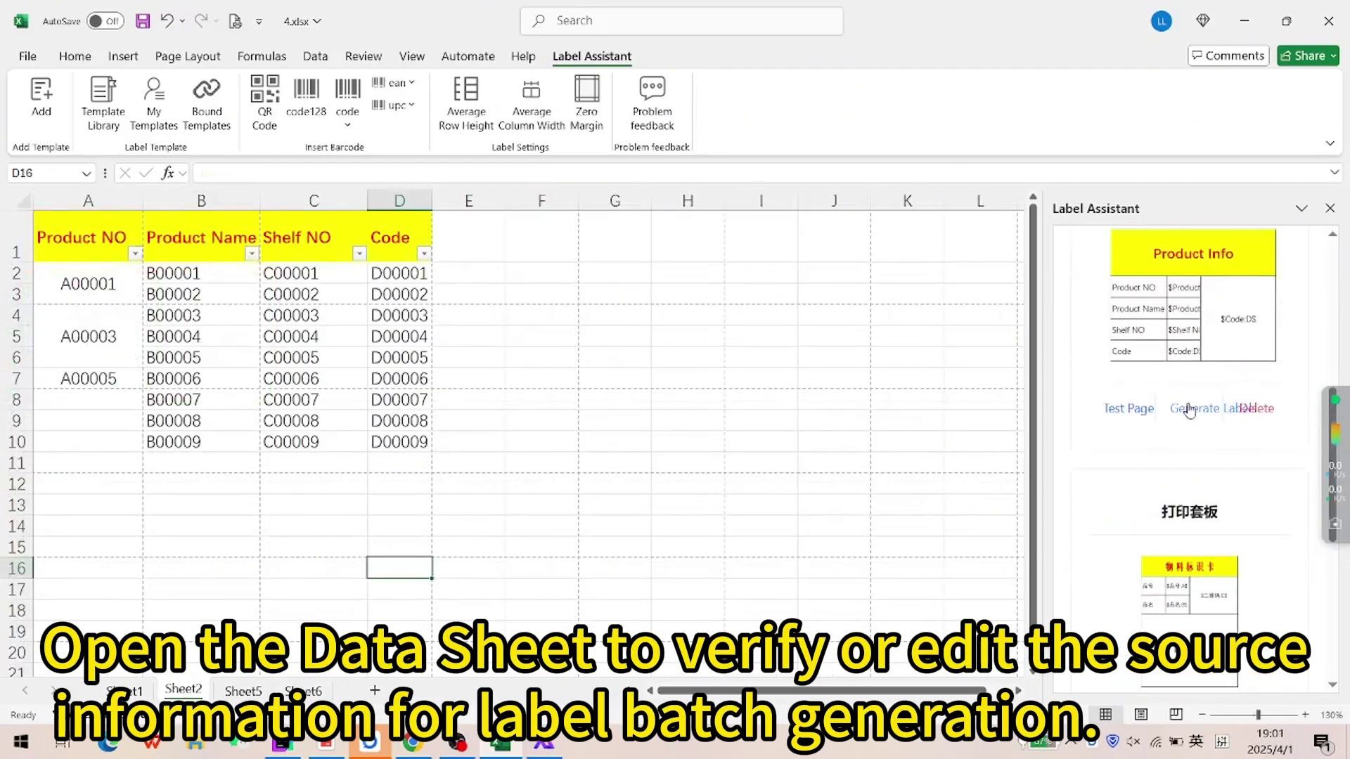
click(1190, 409)
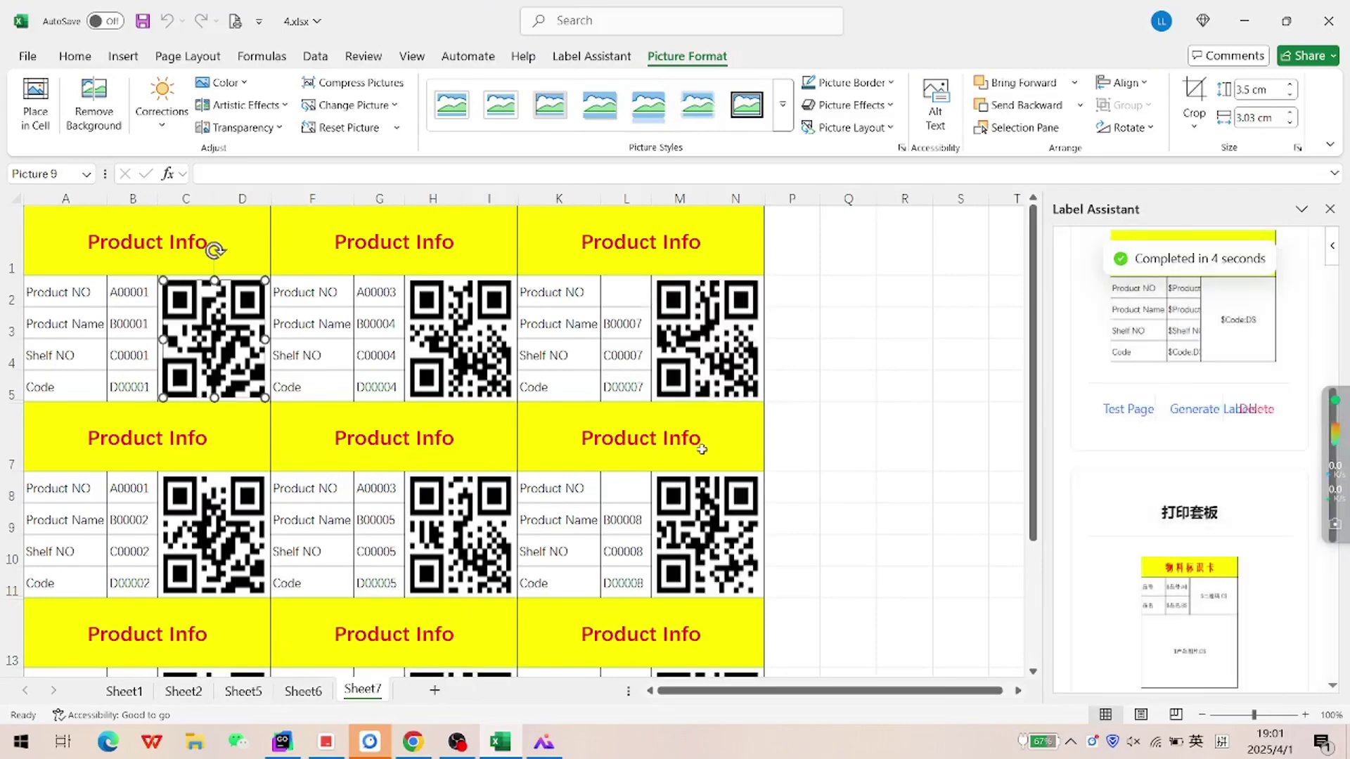
scroll(646, 465, down, 2)
click(618, 488)
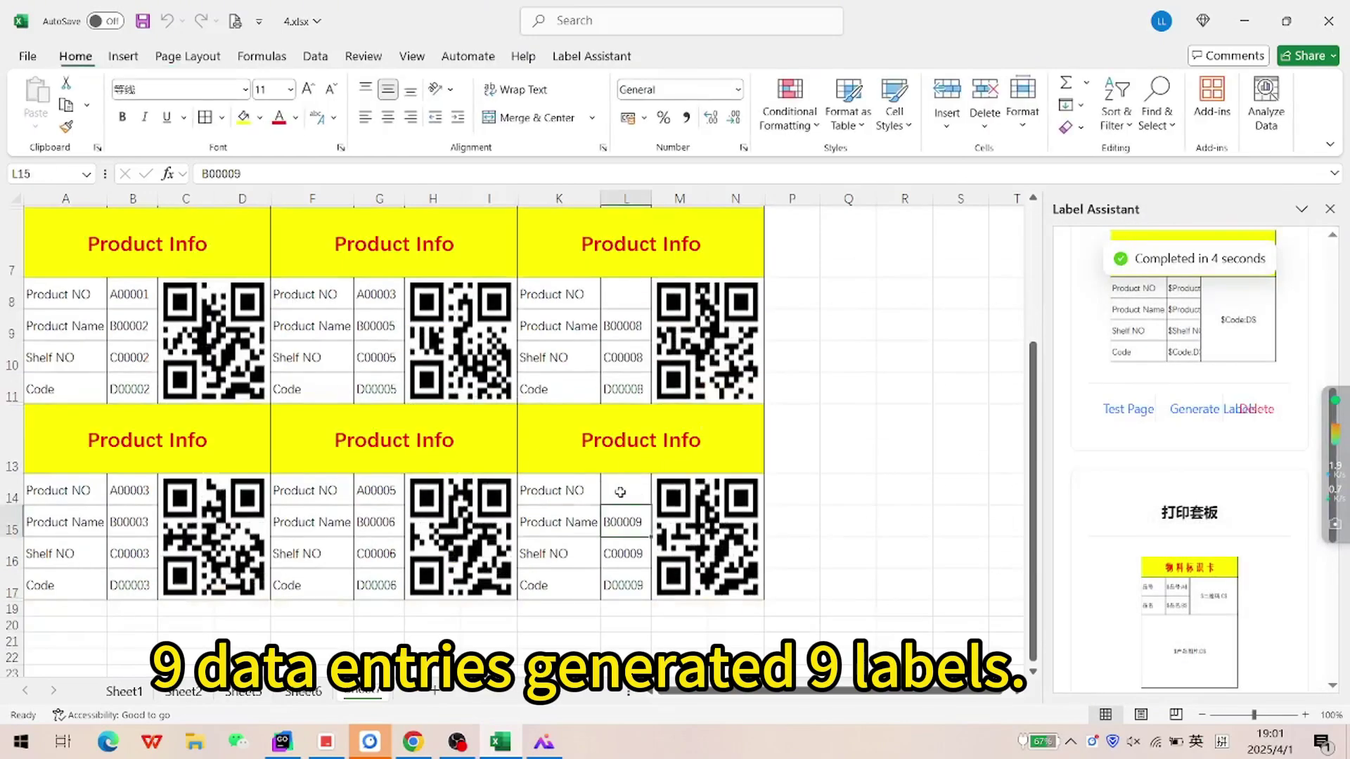
scroll(643, 377, up, 2)
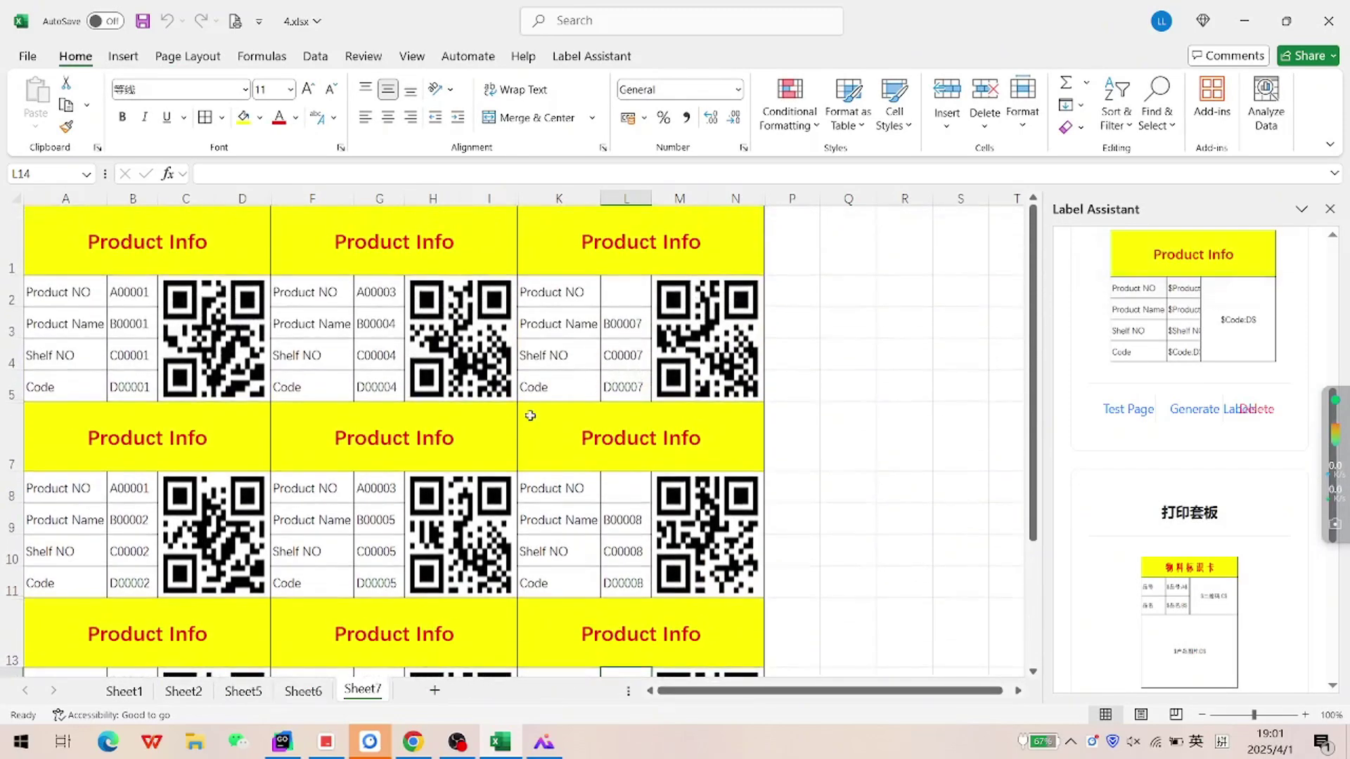
- Filter the Code column on Sheet2 to show only D00001, D00003, D00005 and D00007
click(186, 691)
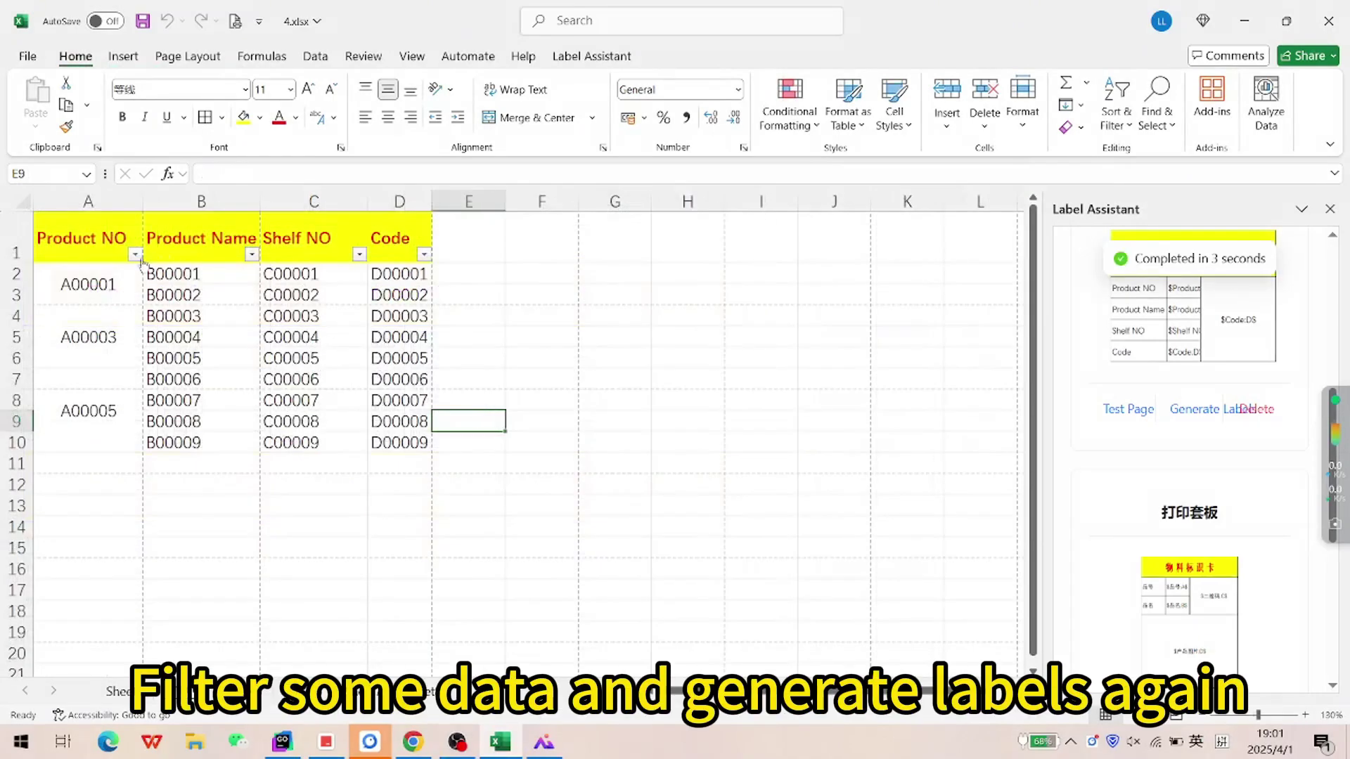
click(424, 255)
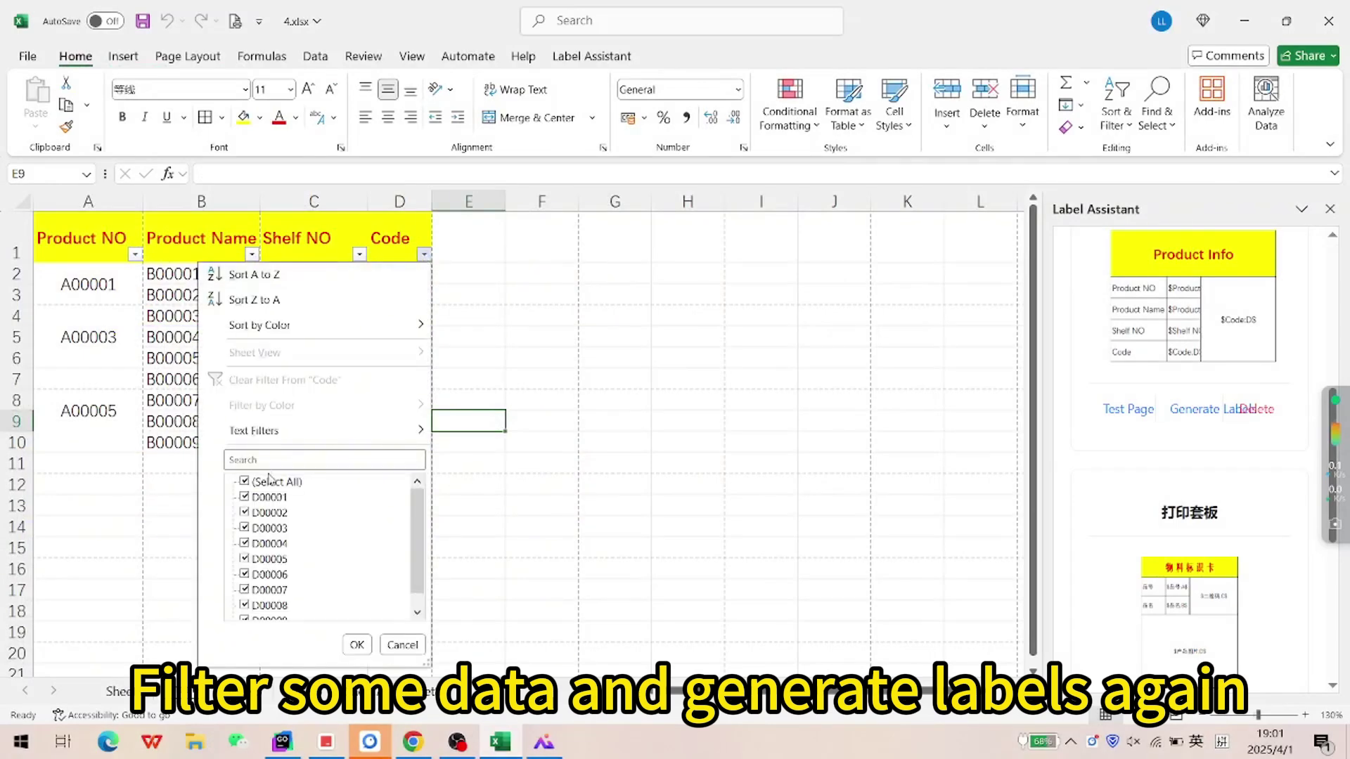
click(244, 482)
click(244, 497)
click(244, 528)
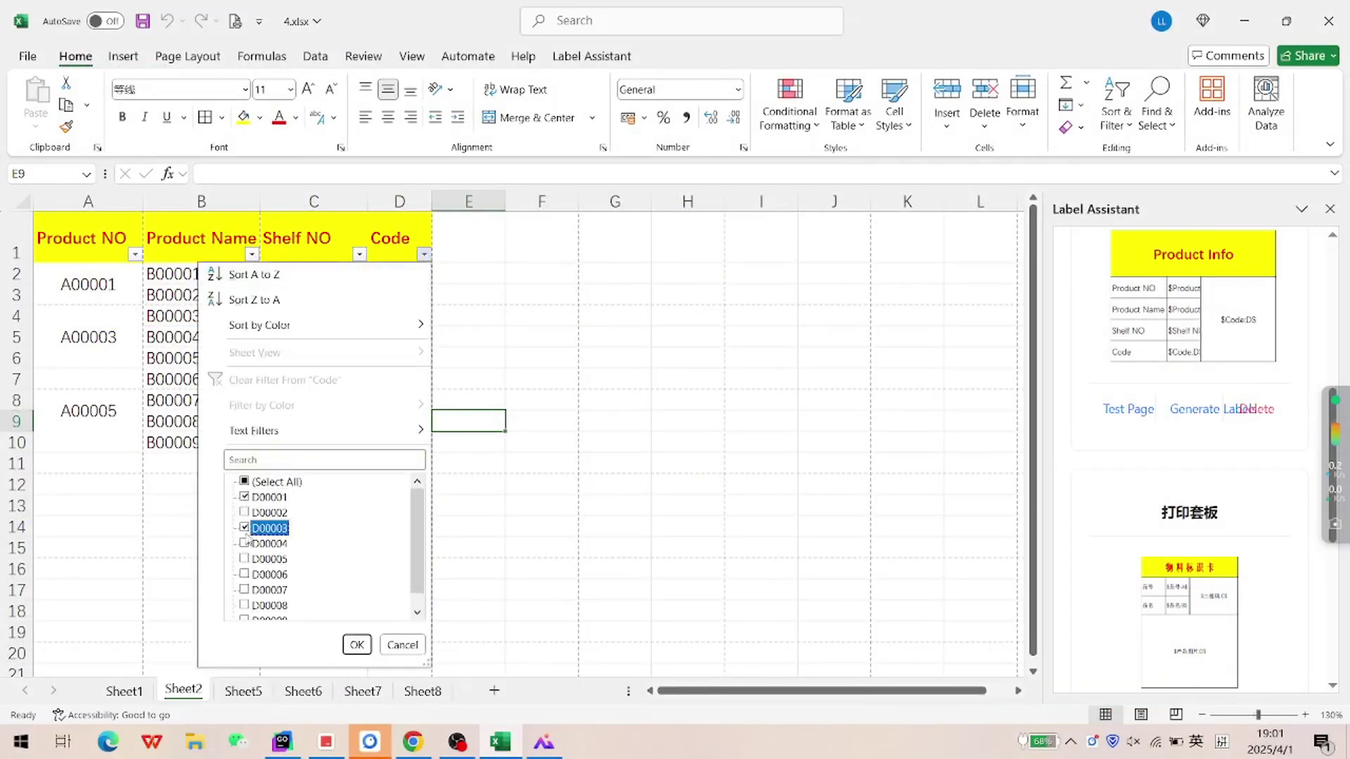
click(244, 559)
click(245, 590)
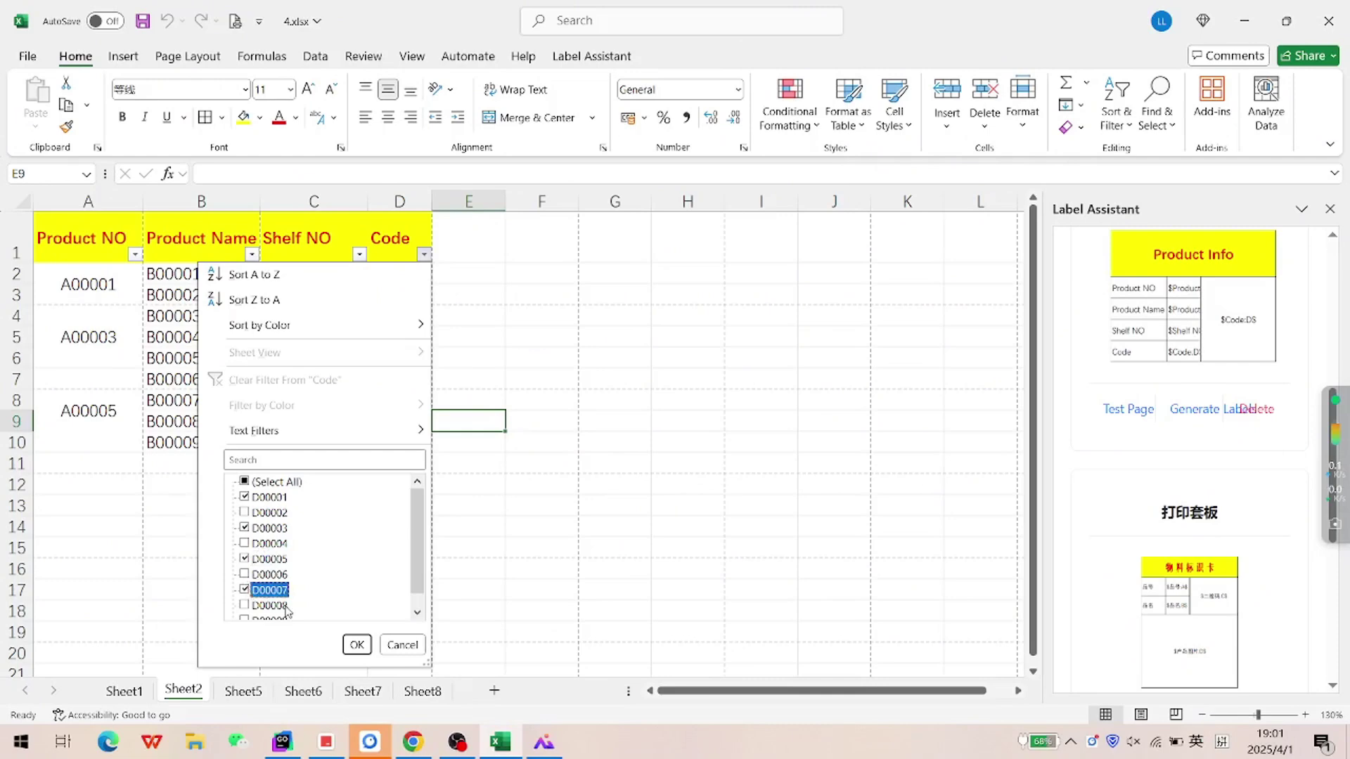
click(356, 645)
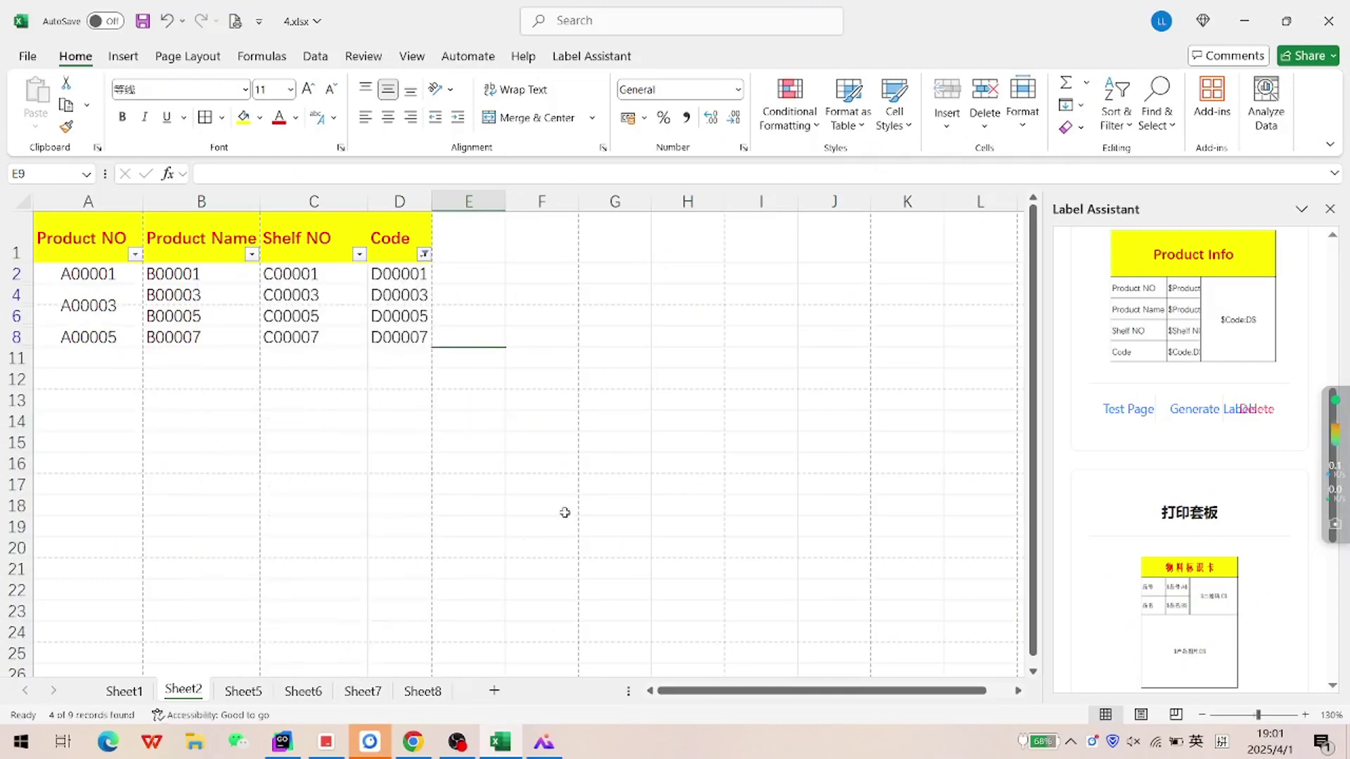
- Generate labels from the filtered Sheet2 rows with the bound Product Info template
click(1197, 416)
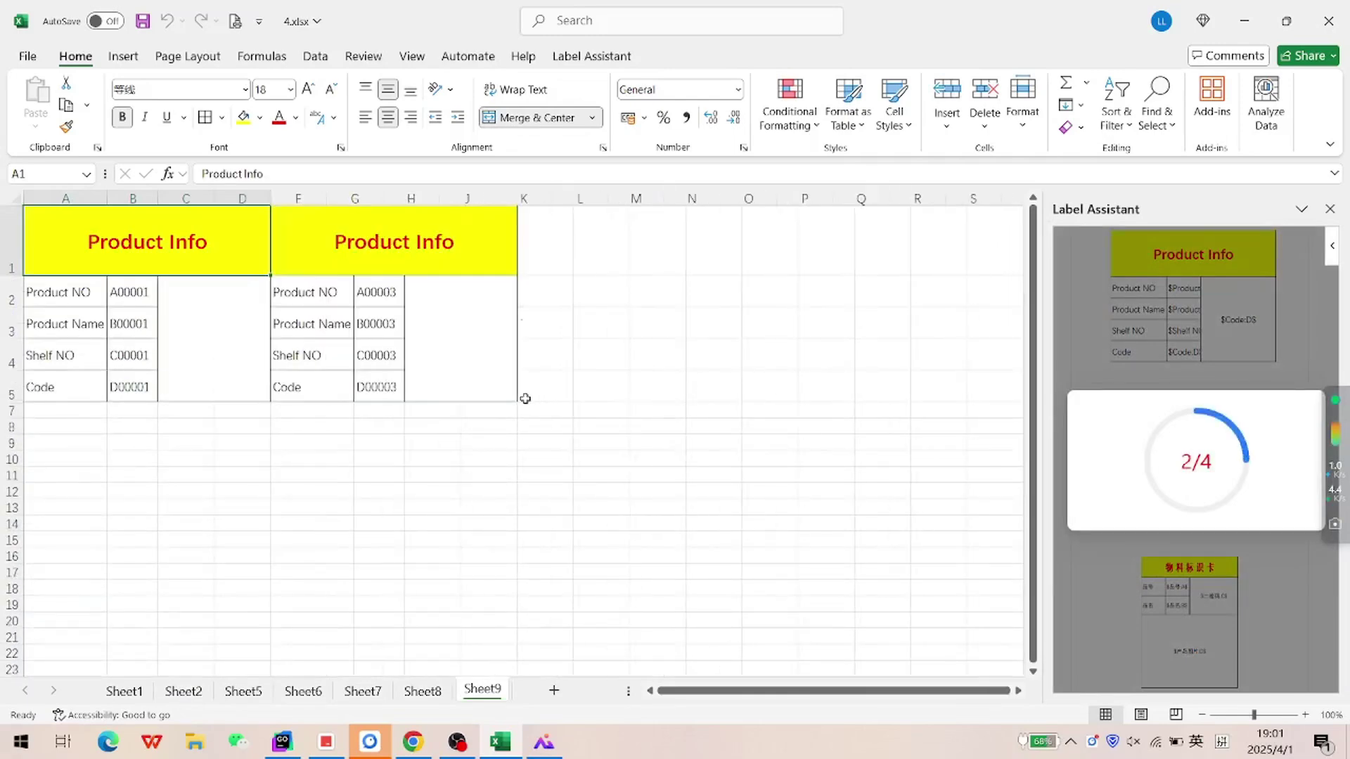
click(490, 330)
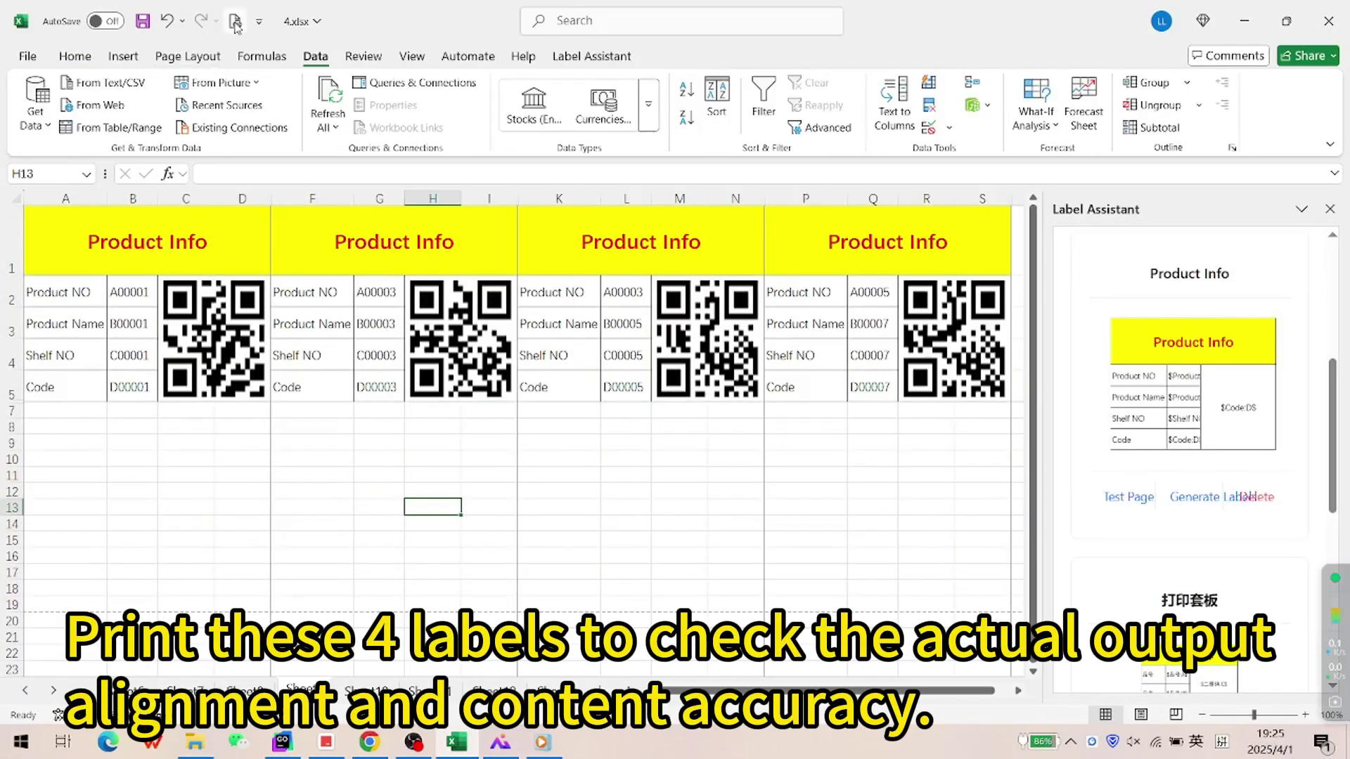
- Check every label page of the active sheet in the print preview and print one copy
click(235, 21)
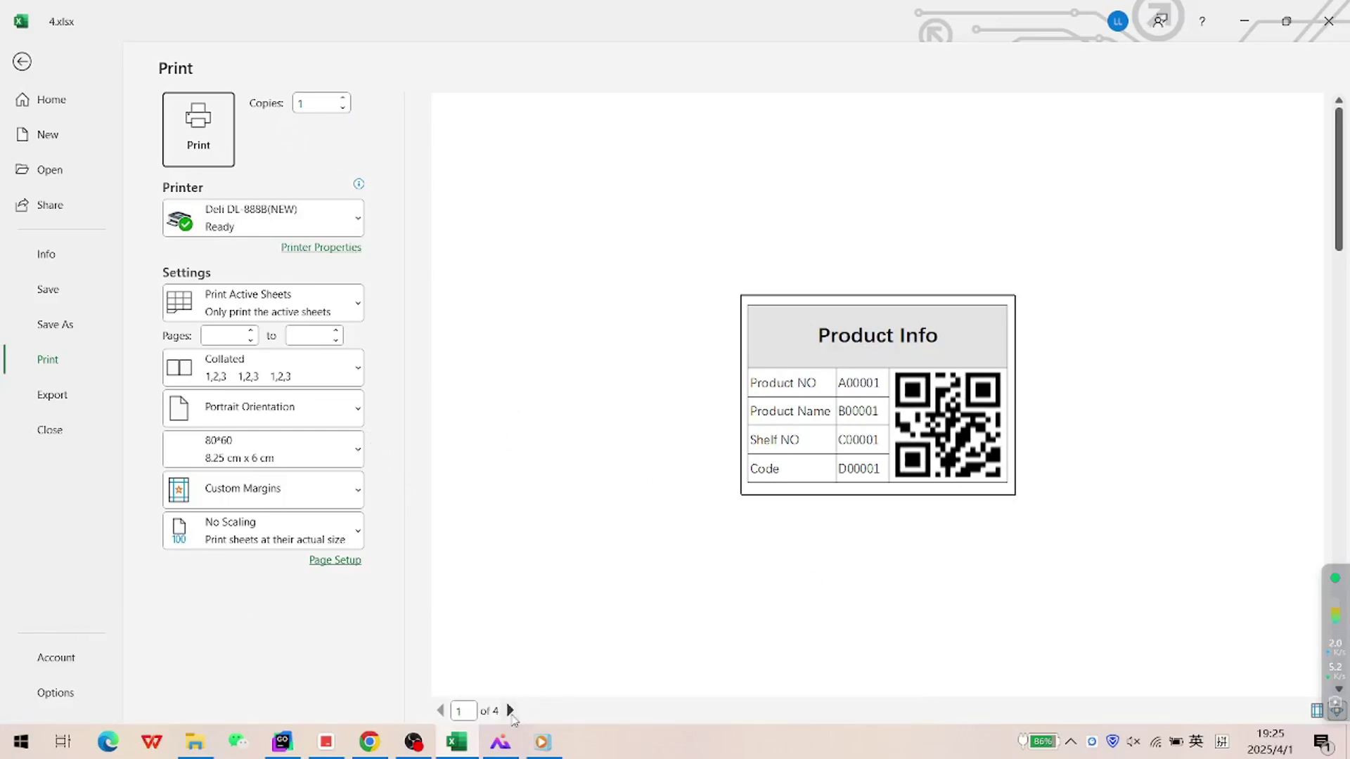
click(511, 711)
click(510, 711)
click(510, 711)
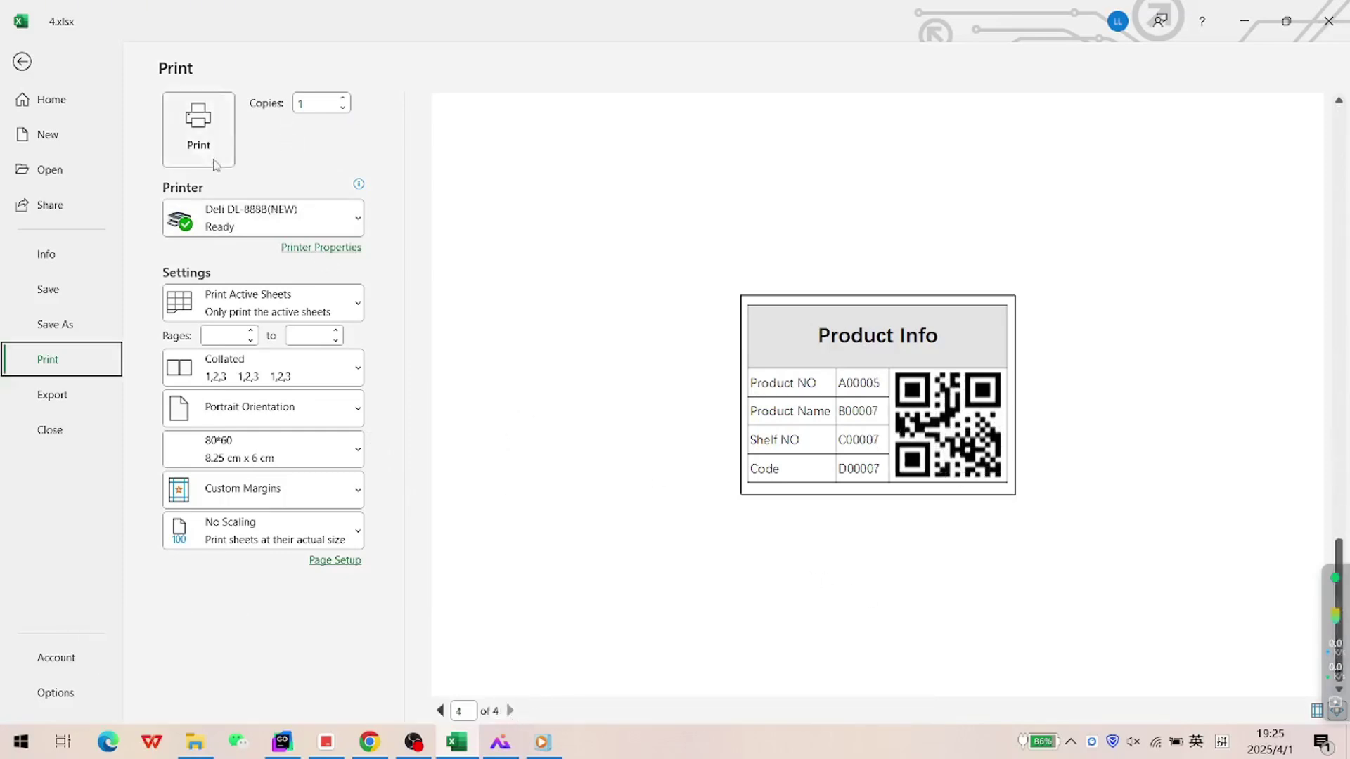
click(204, 135)
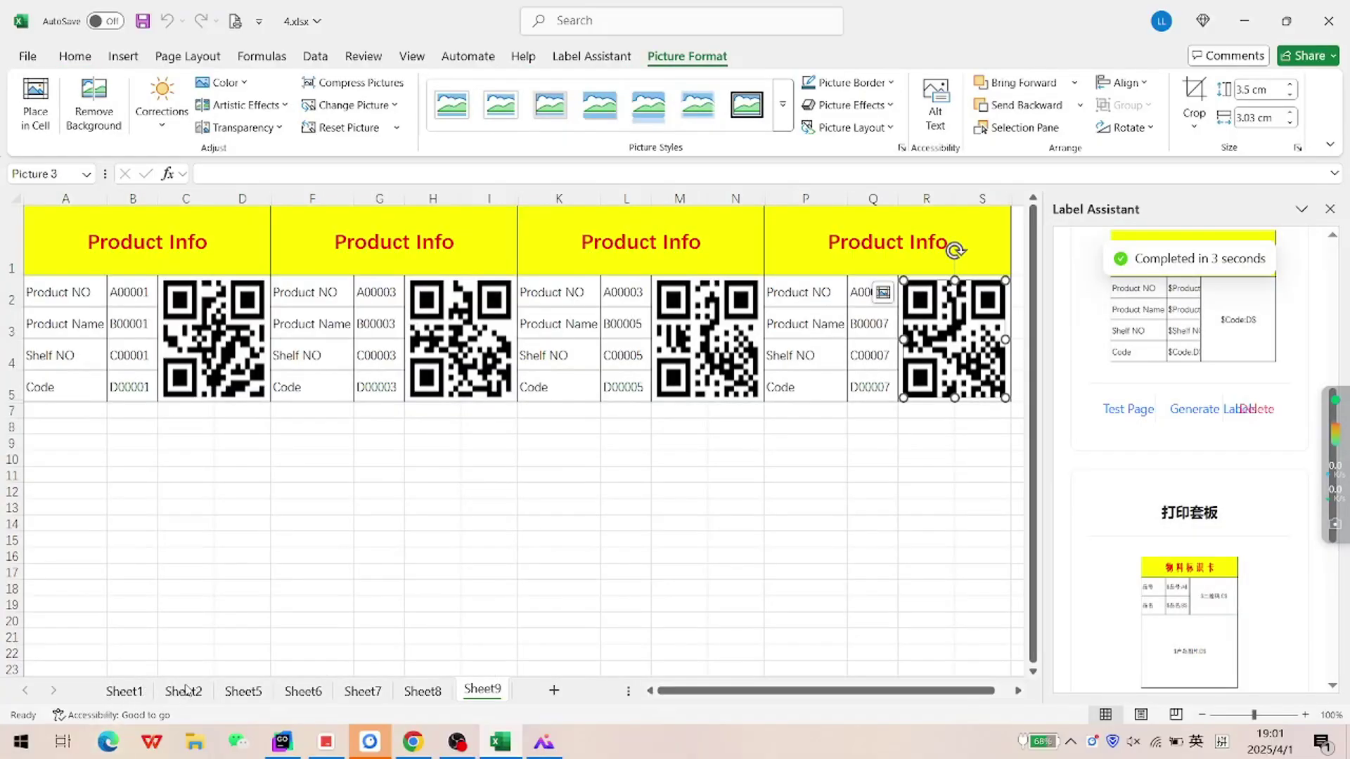
- Return to the filtered data on Sheet2 and set Label Columns to 2 for label generation
click(184, 691)
scroll(1105, 433, up, 5)
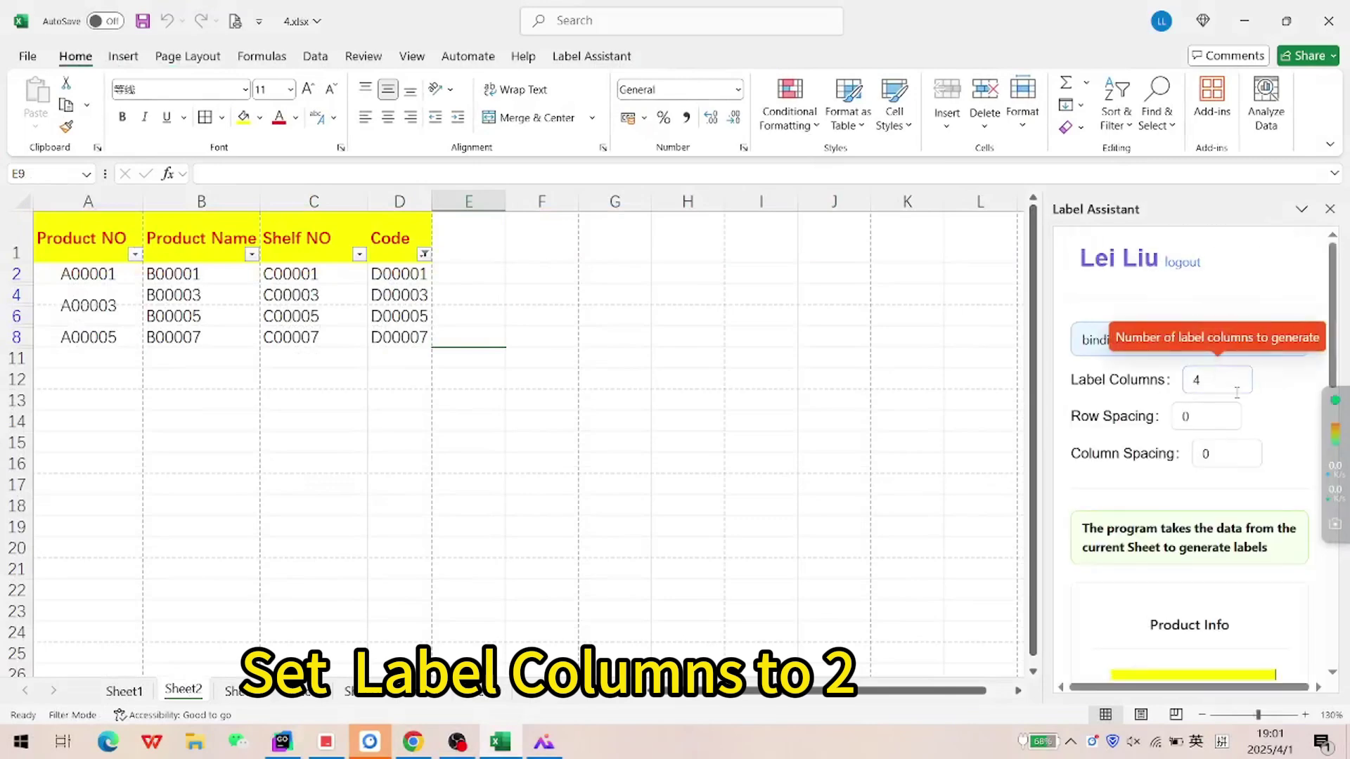
click(1216, 380)
click(1202, 444)
scroll(1198, 492, down, 5)
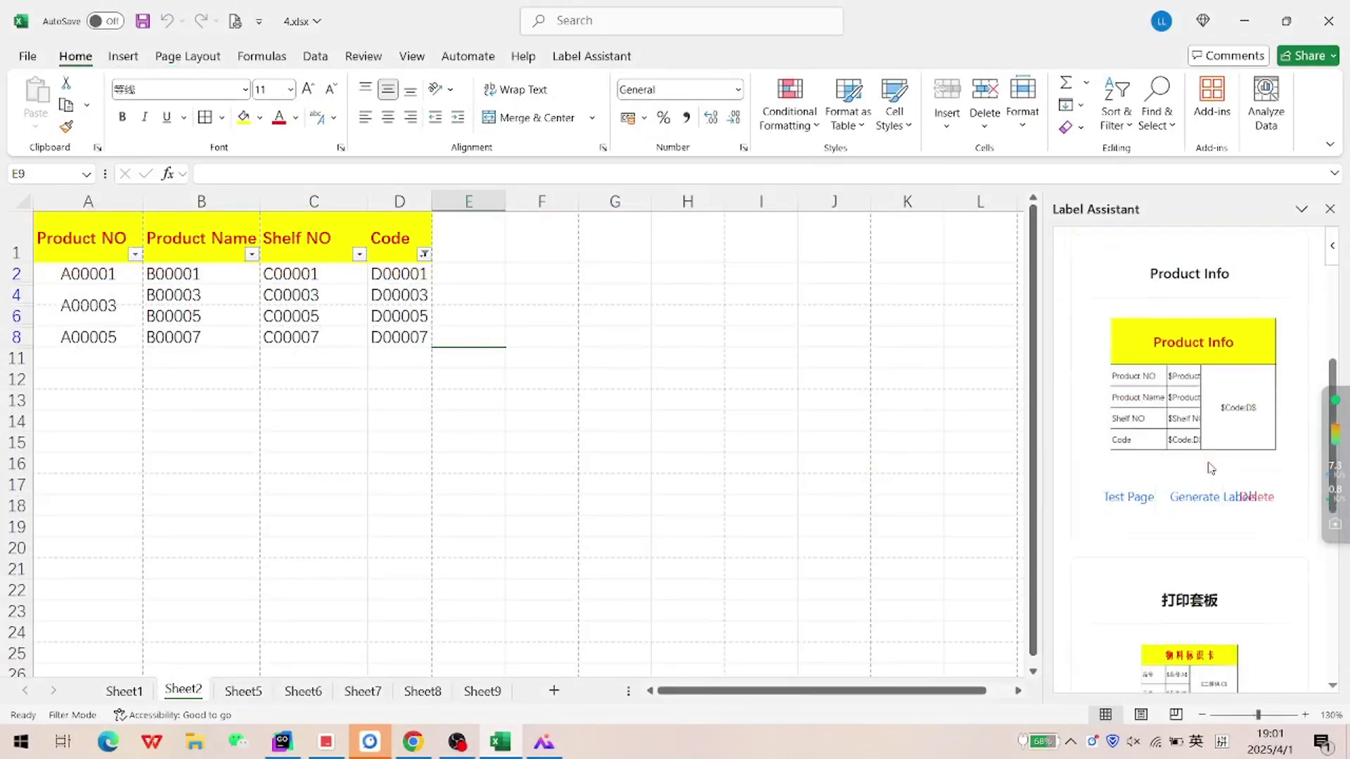
- Generate labels in two columns from the filtered Sheet2 rows with the Product Info template
click(1197, 499)
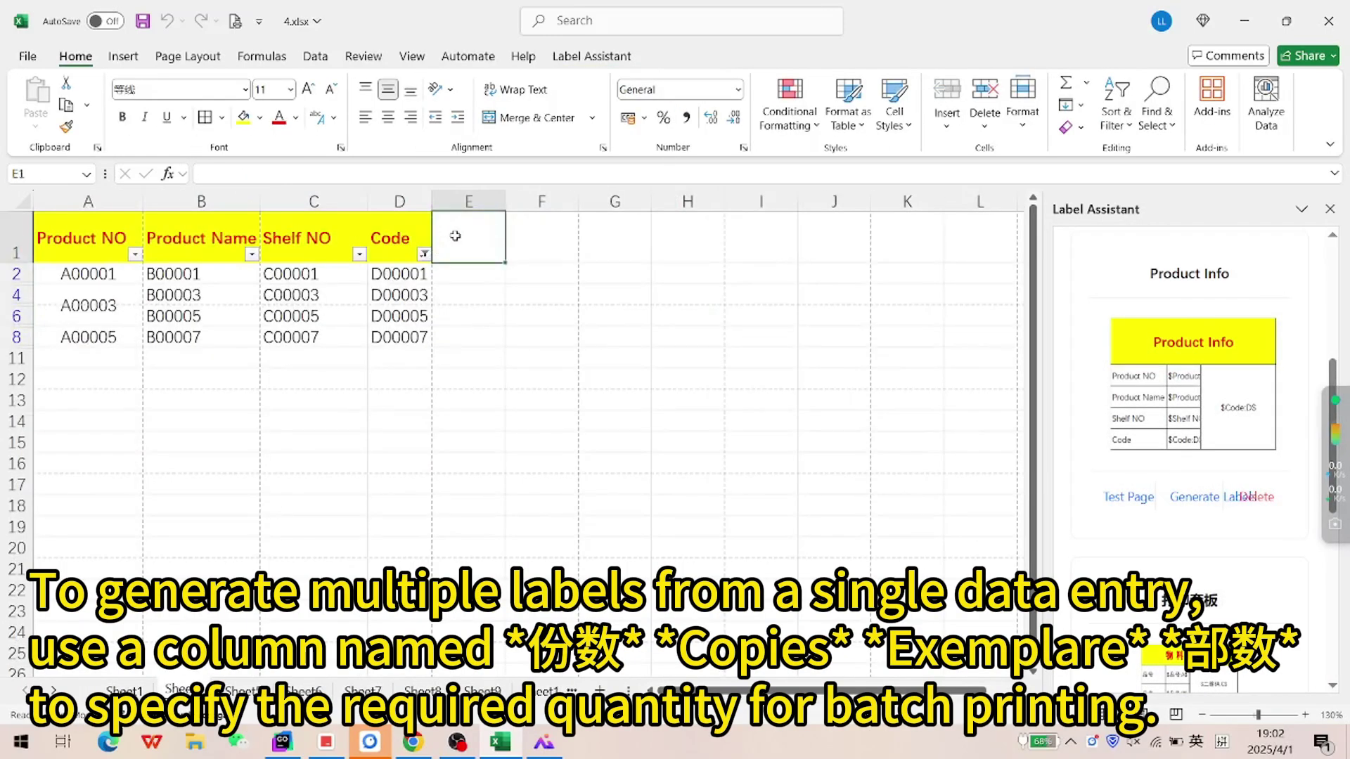
- Add a Copies column after Code on Sheet2 and enter 2 for every filtered row
text(Copies)
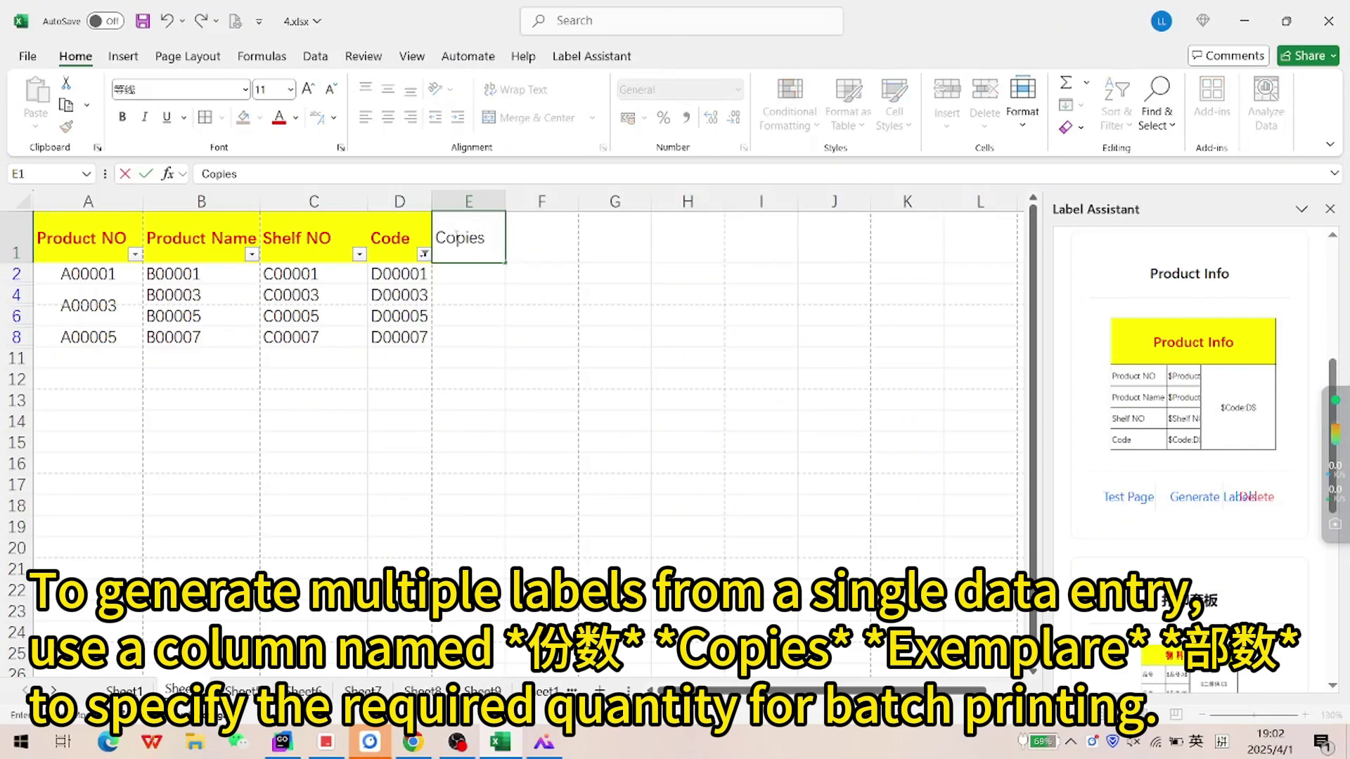
key(Tab)
click(465, 279)
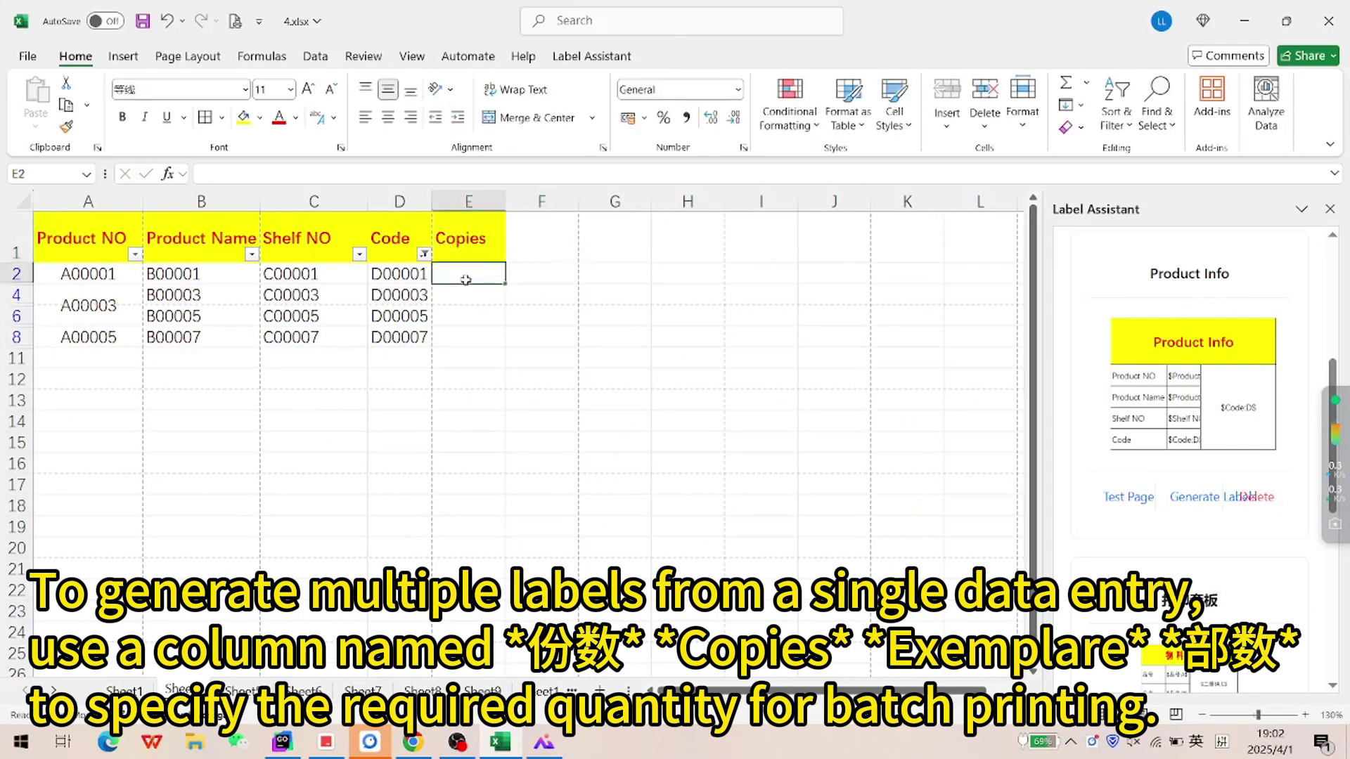
text(2)
double_click(504, 284)
click(610, 321)
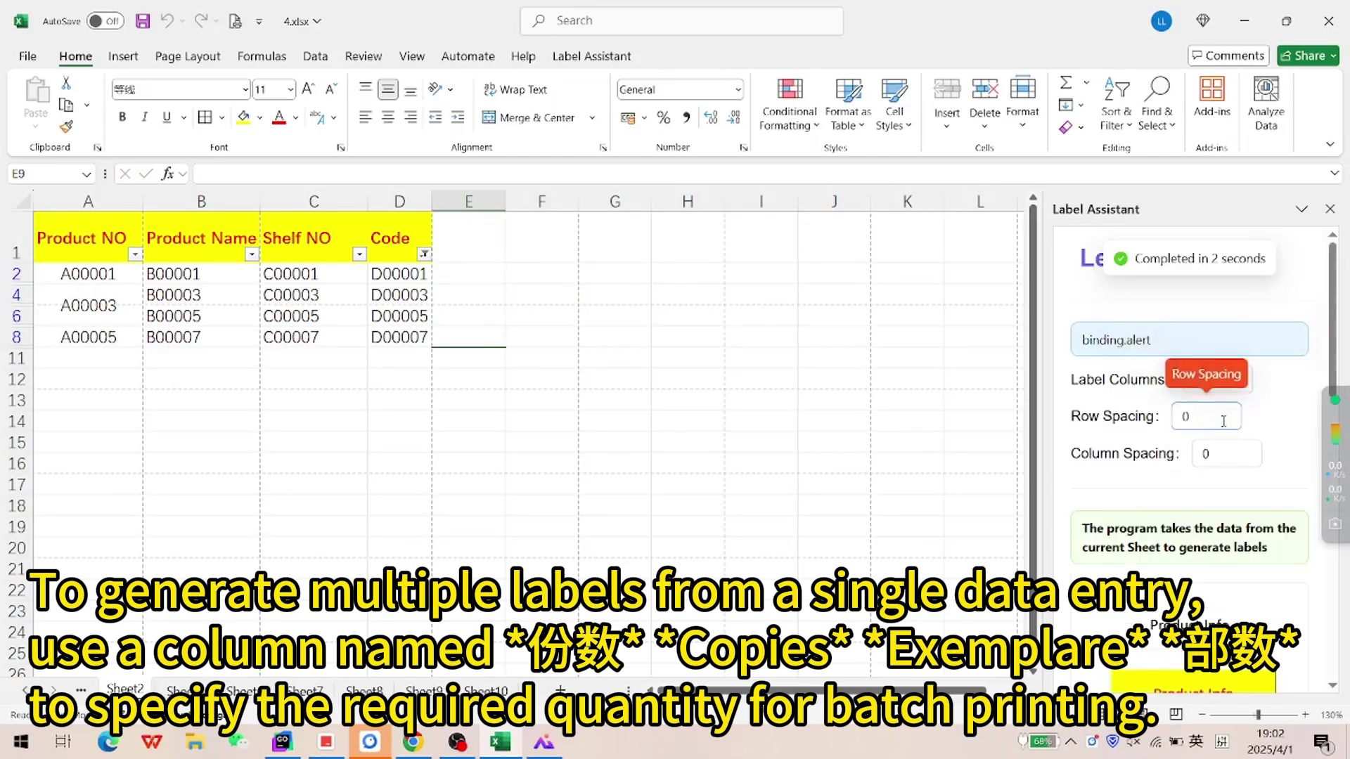
- Set Row Spacing to 20, set the Column Spacing, and generate Product Info labels from the filtered Sheet2 rows
click(1207, 416)
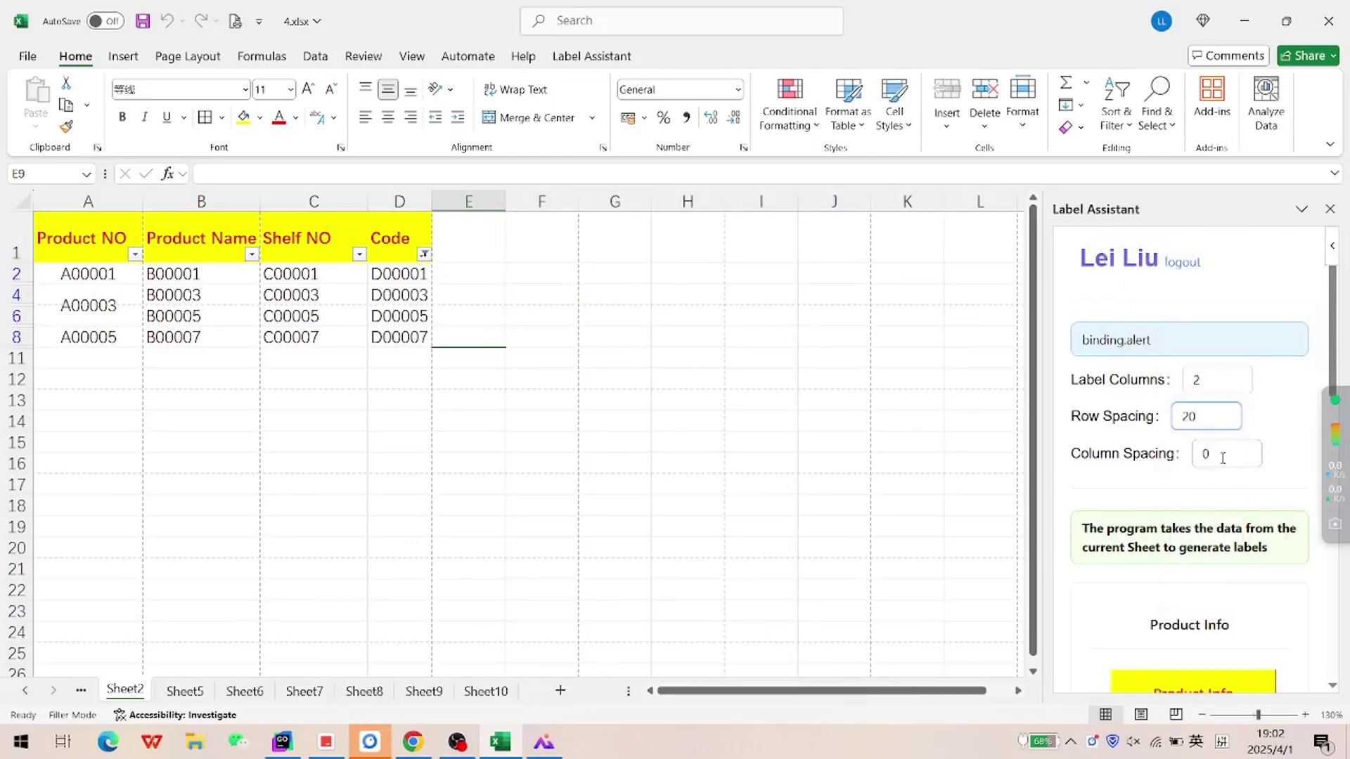
key(Tab)
click(1211, 601)
scroll(1209, 549, down, 5)
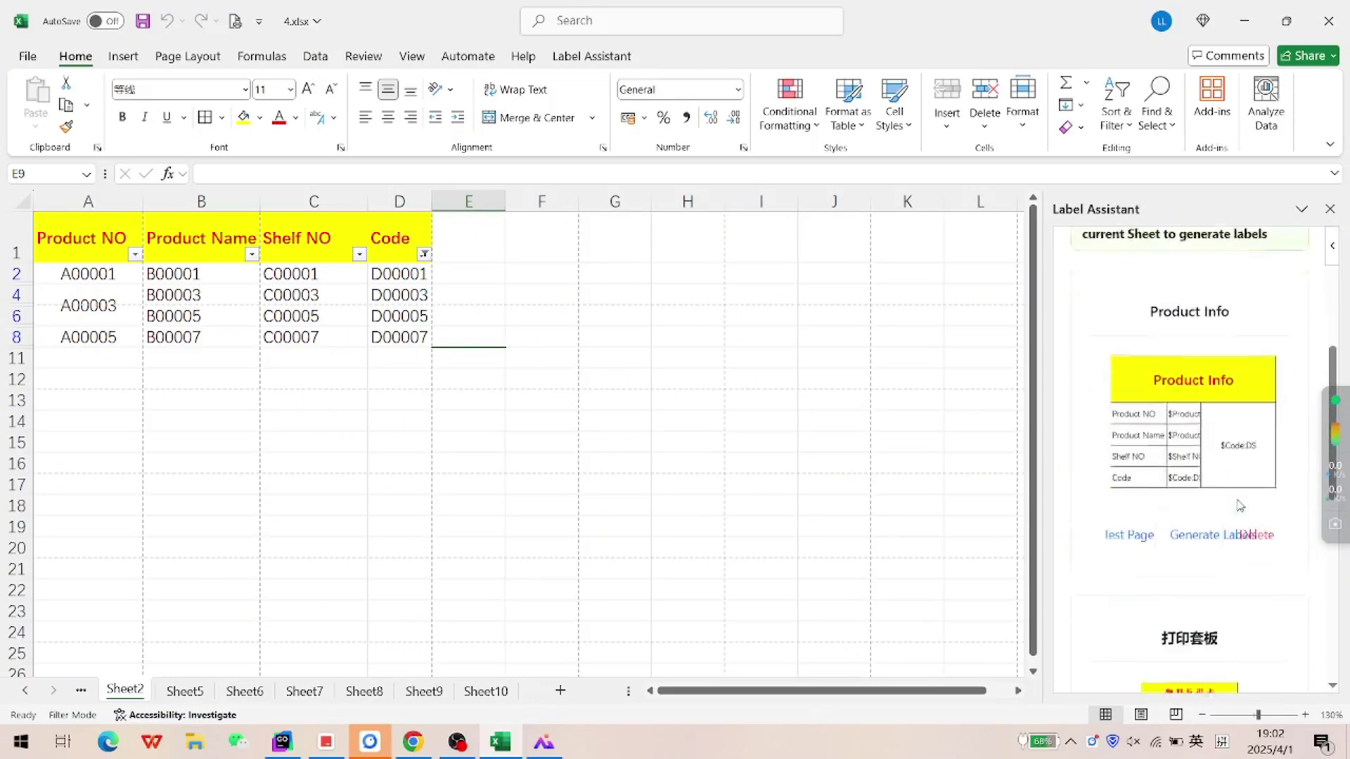
click(1188, 499)
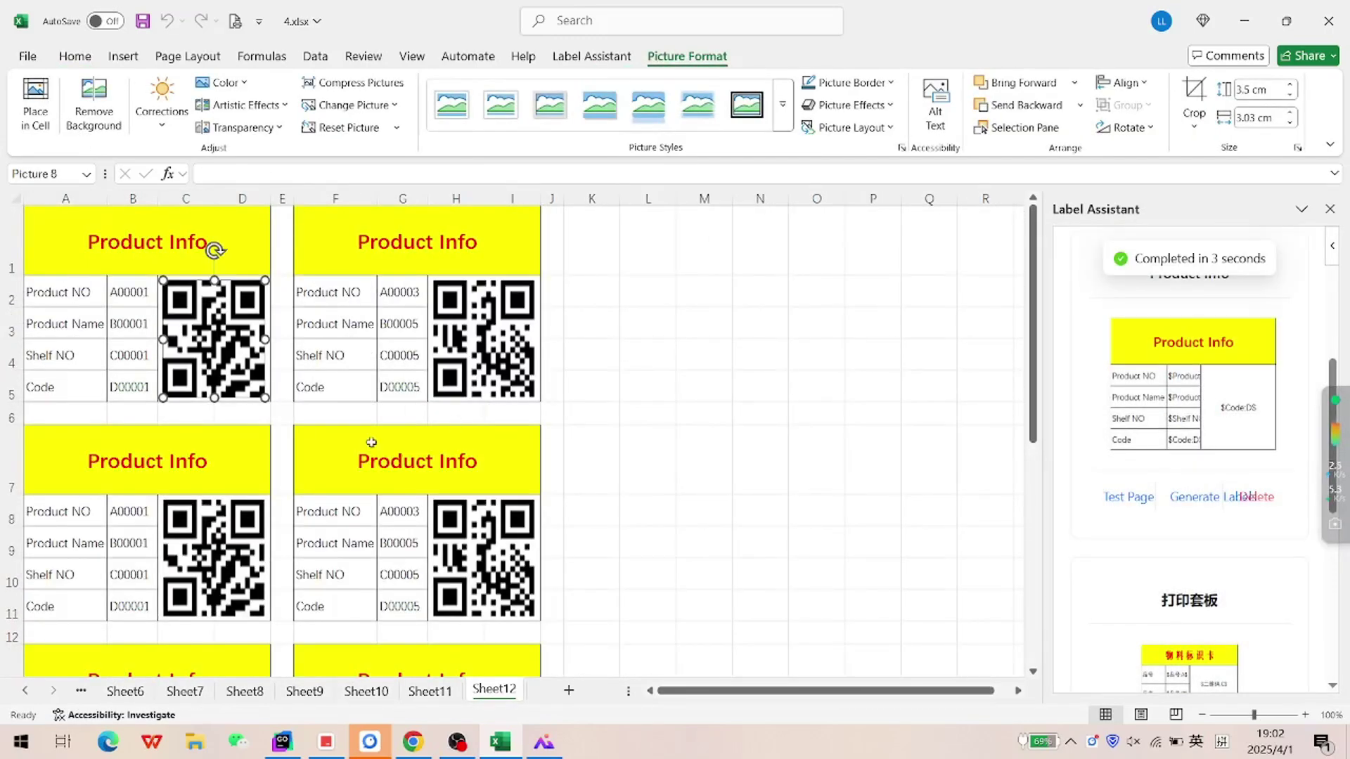
- Examine the Product NO cells of the generated labels in both label columns to verify the number of copies
scroll(369, 443, down, 2)
scroll(316, 447, up, 2)
click(138, 288)
click(133, 502)
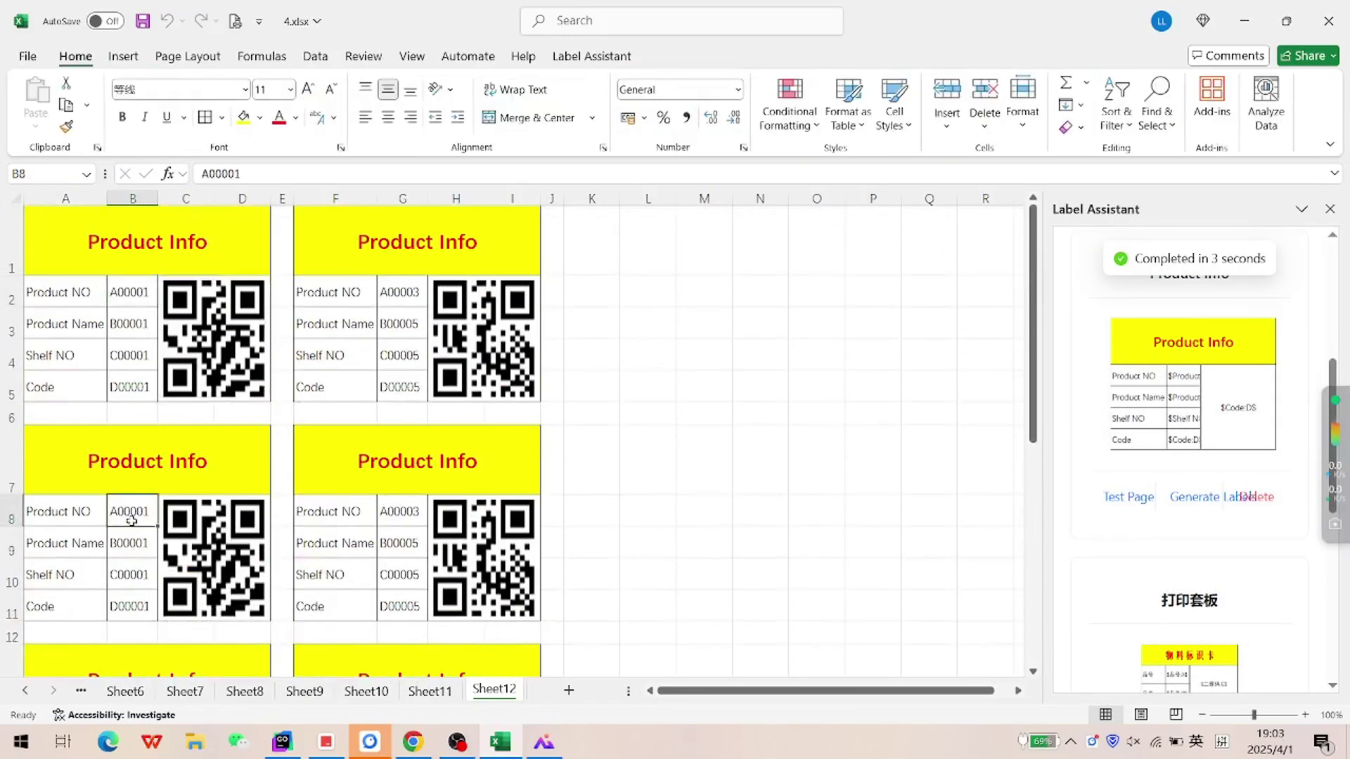
scroll(134, 502, down, 2)
click(133, 536)
scroll(135, 538, down, 2)
click(134, 566)
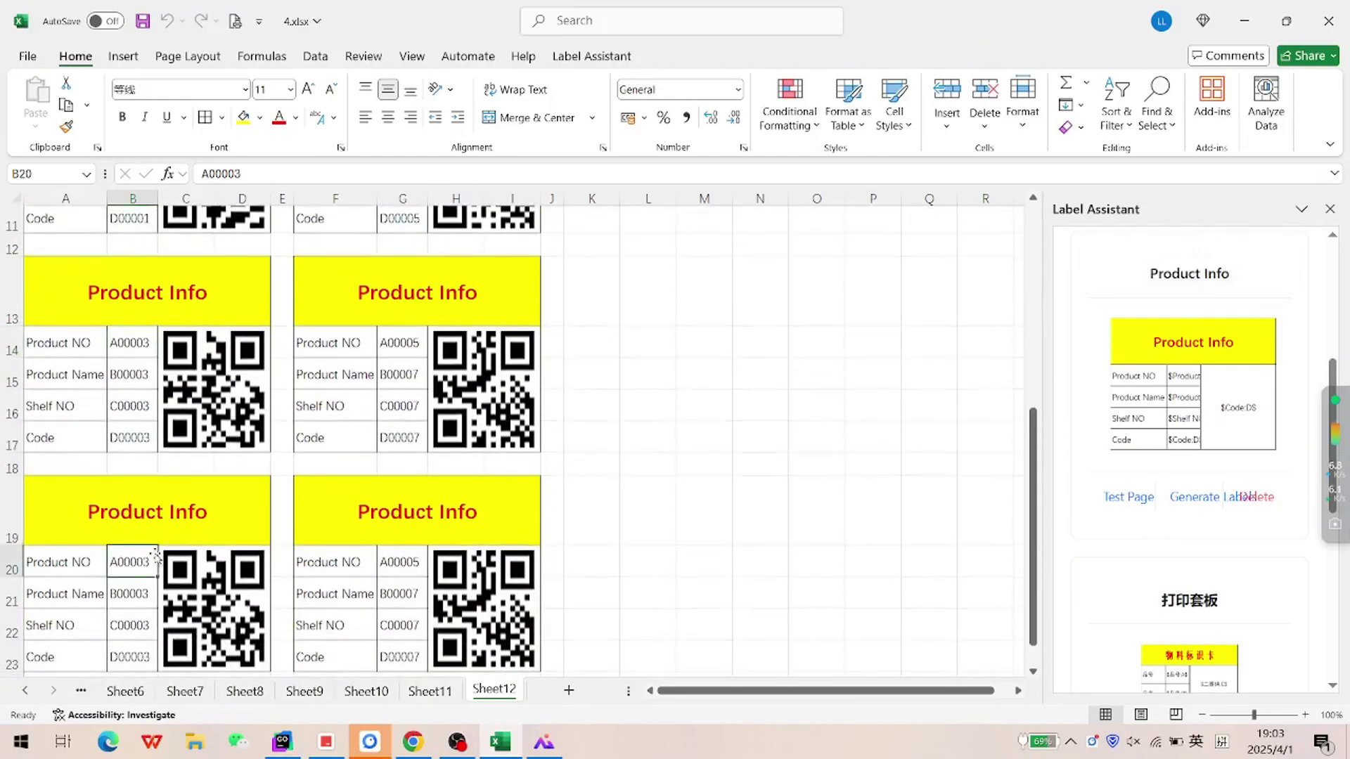
scroll(415, 483, up, 3)
click(404, 294)
click(408, 516)
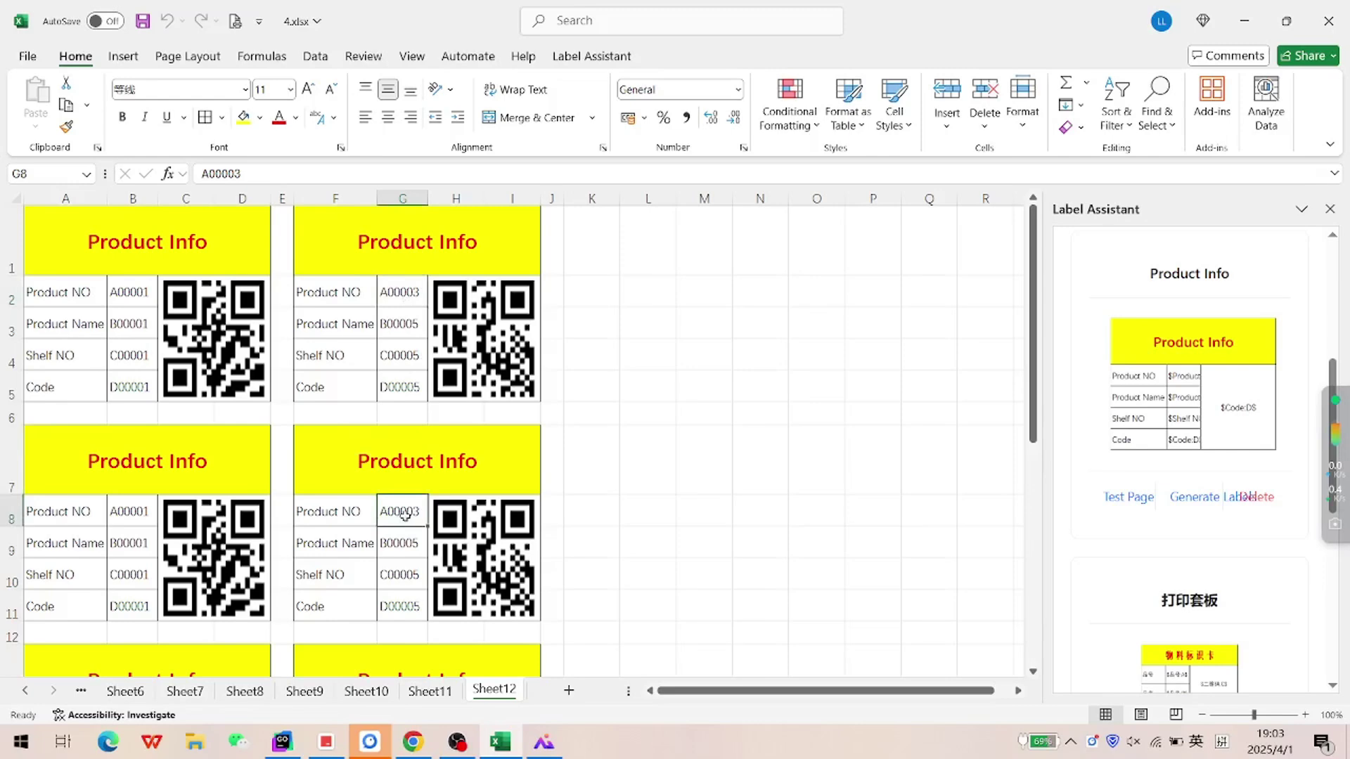
scroll(408, 515, down, 2)
click(416, 451)
click(408, 492)
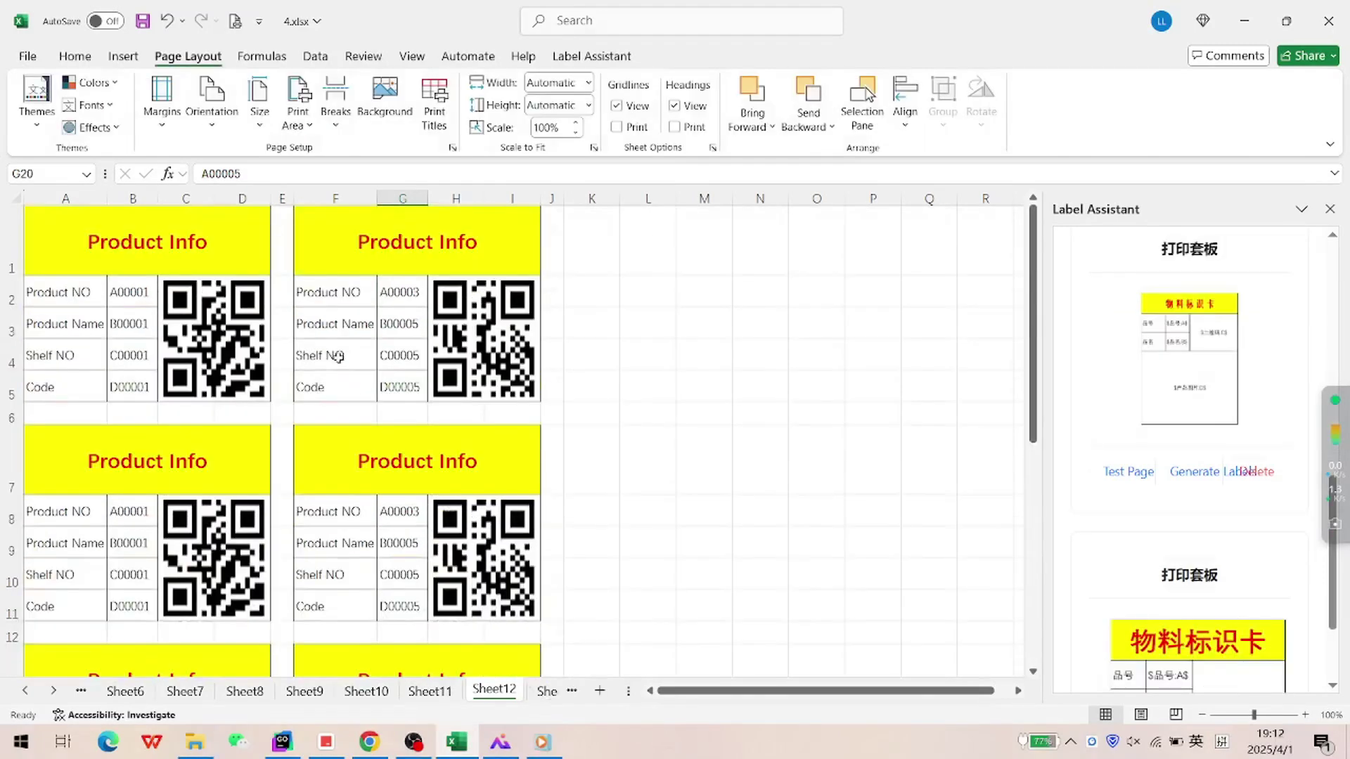
click(235, 24)
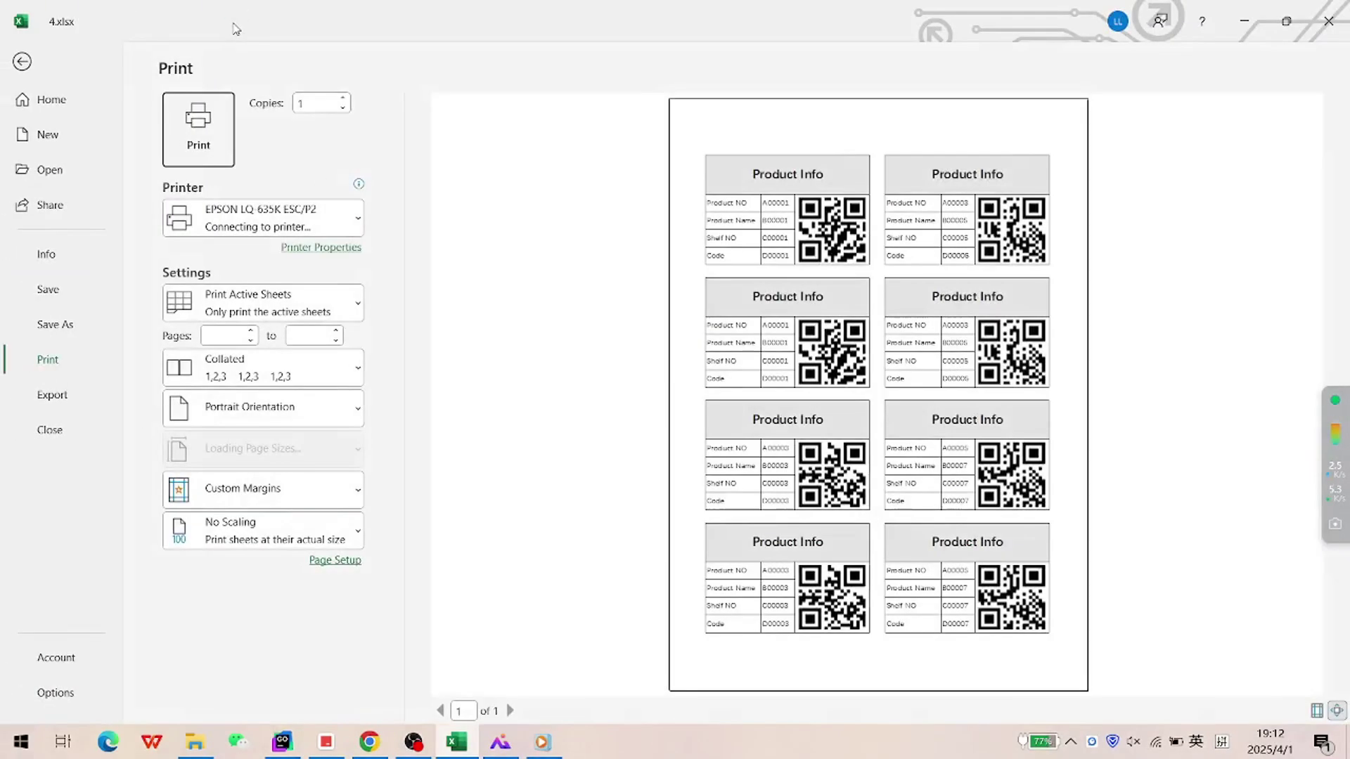
click(334, 229)
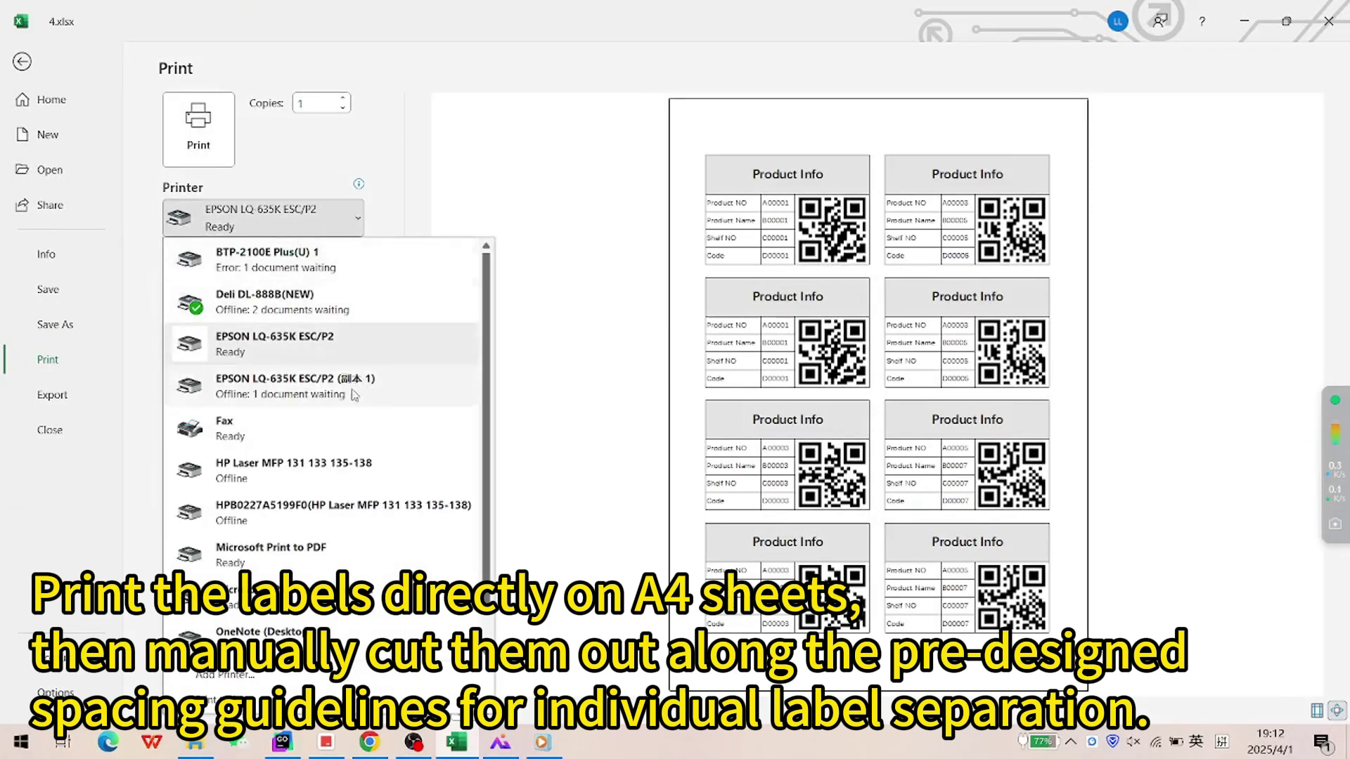
click(347, 471)
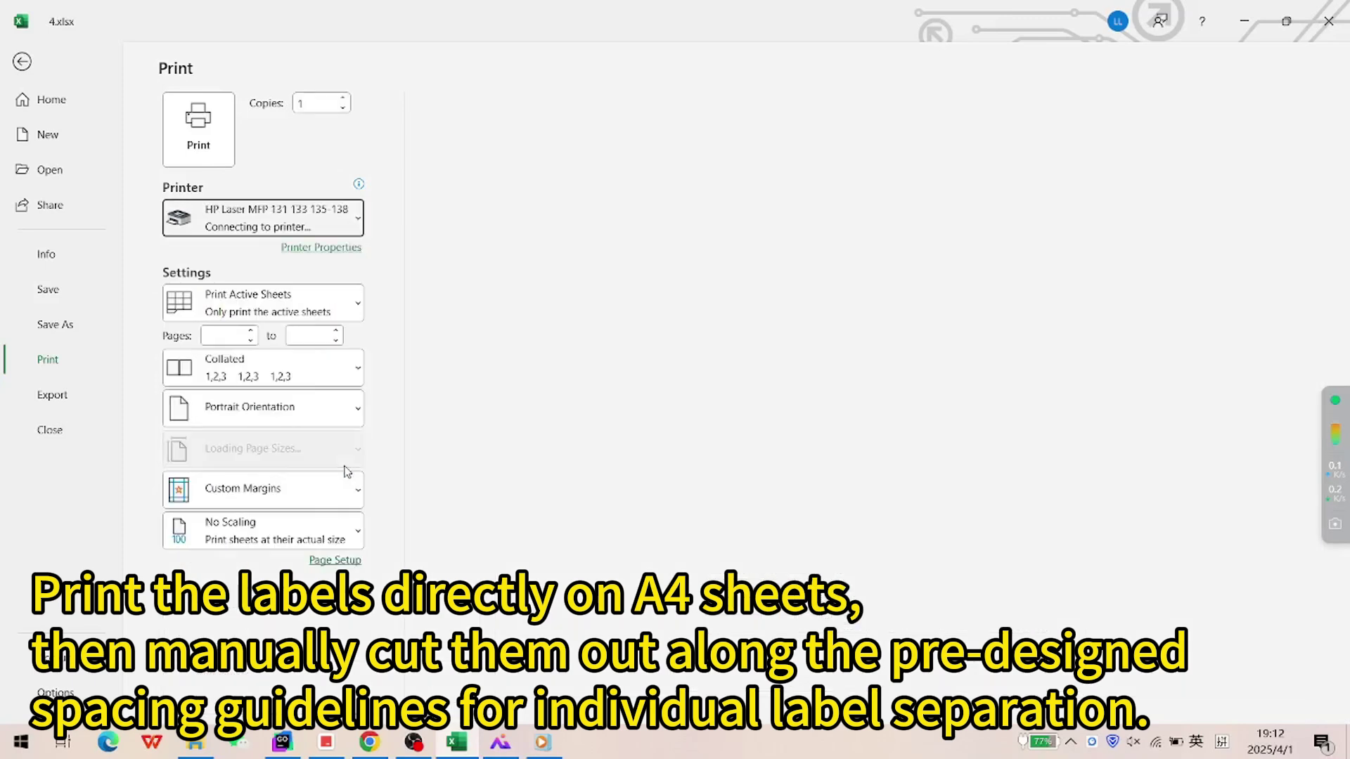
click(339, 227)
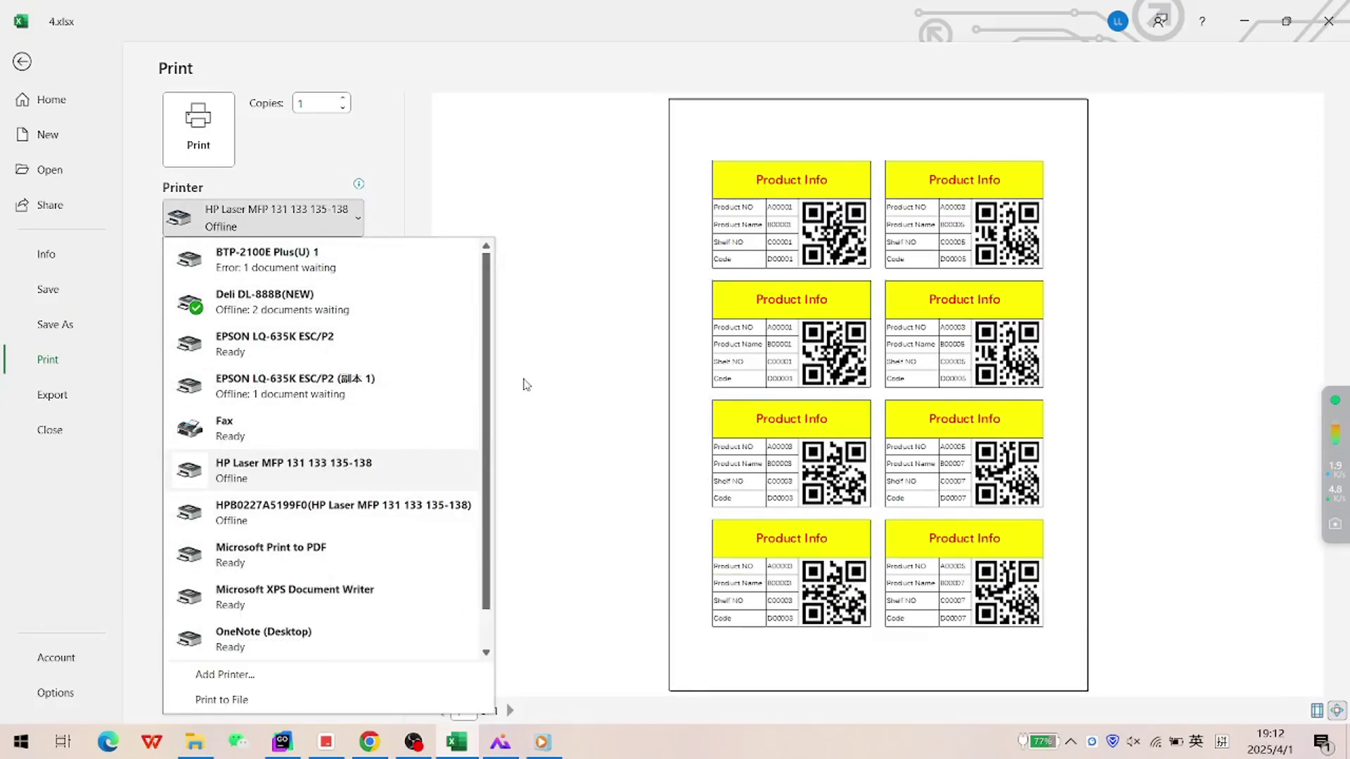
click(547, 375)
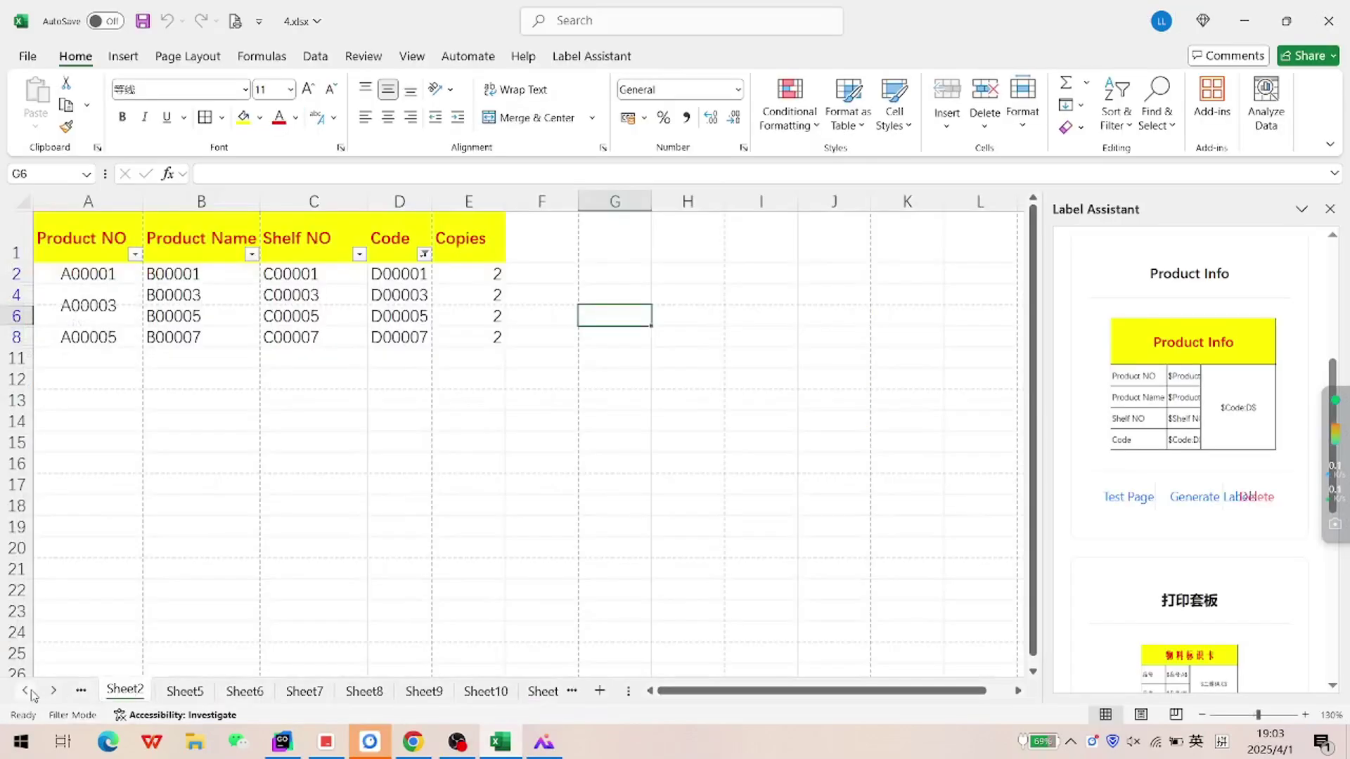
- Switch to Sheet1 and examine the images placed in the cells of the Product Picture column
click(26, 690)
click(126, 691)
click(424, 299)
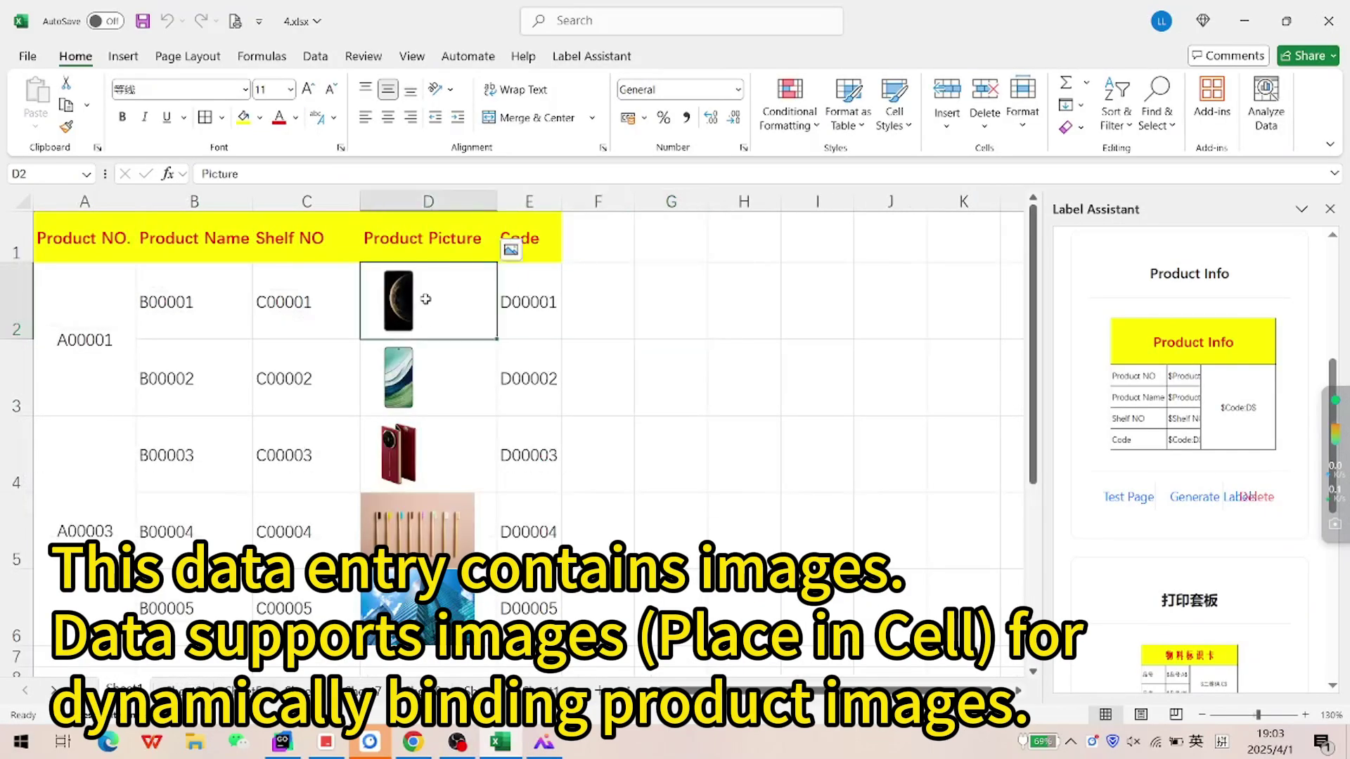
click(421, 386)
scroll(420, 421, down, 3)
click(445, 383)
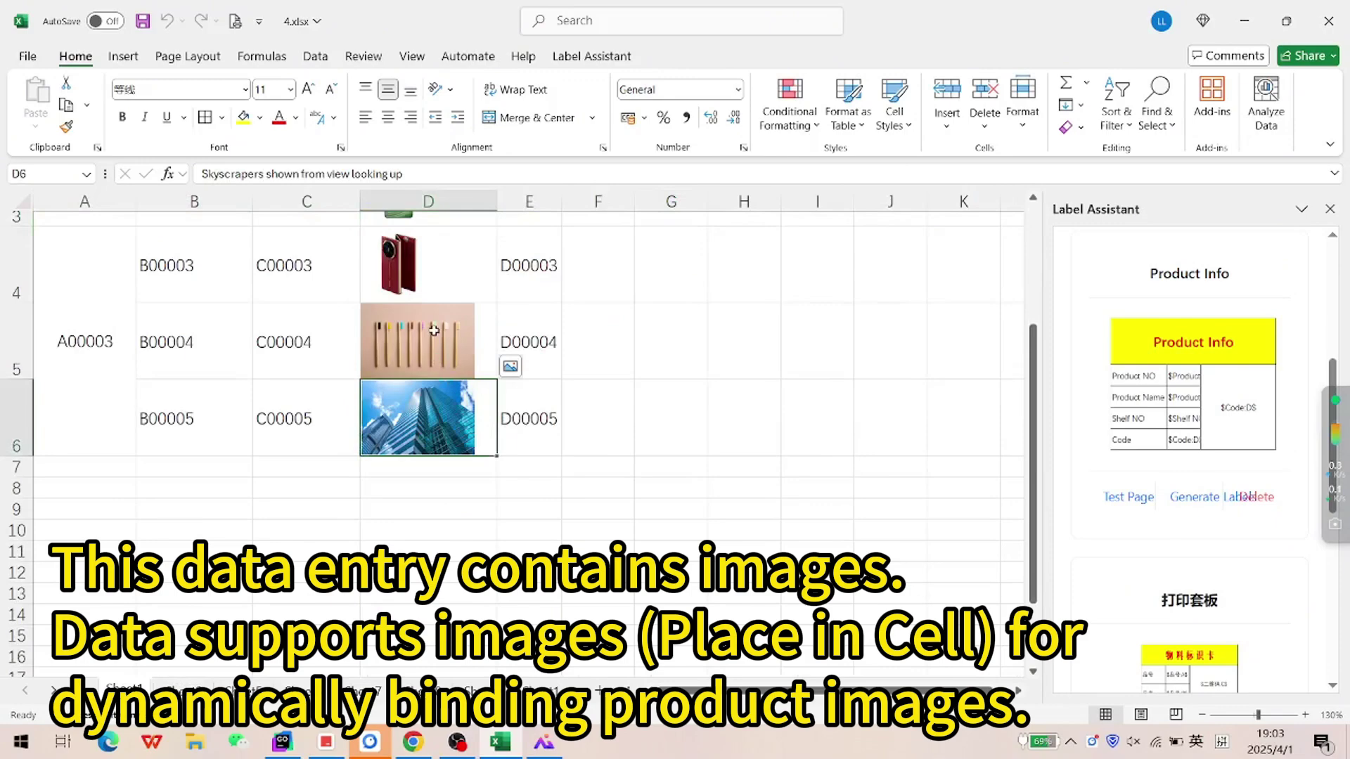
click(432, 331)
scroll(566, 390, up, 3)
scroll(566, 394, down, 3)
- Generate 物料标识卡 labels with product pictures from the Sheet1 data using the 打印套板 template, and check the resulting sheet
scroll(1200, 428, down, 3)
scroll(1200, 429, down, 3)
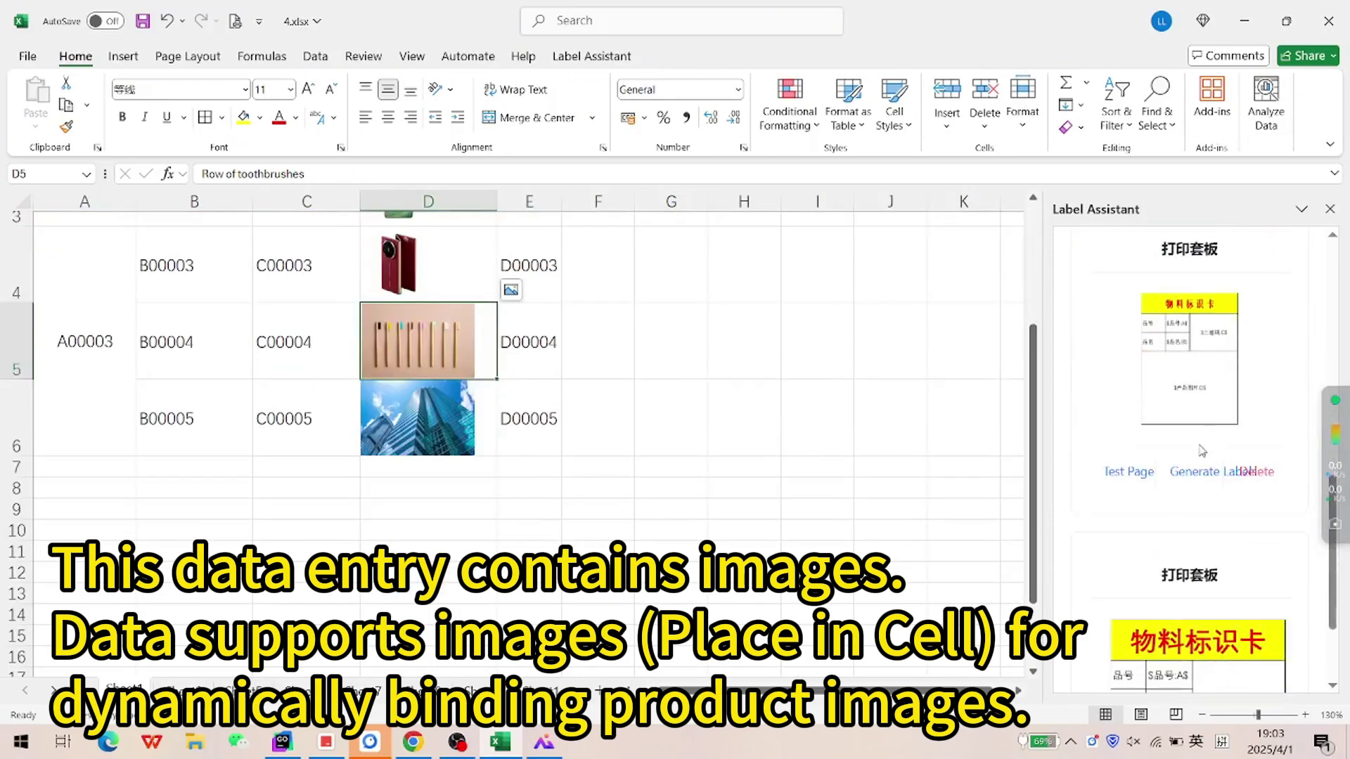
click(1203, 473)
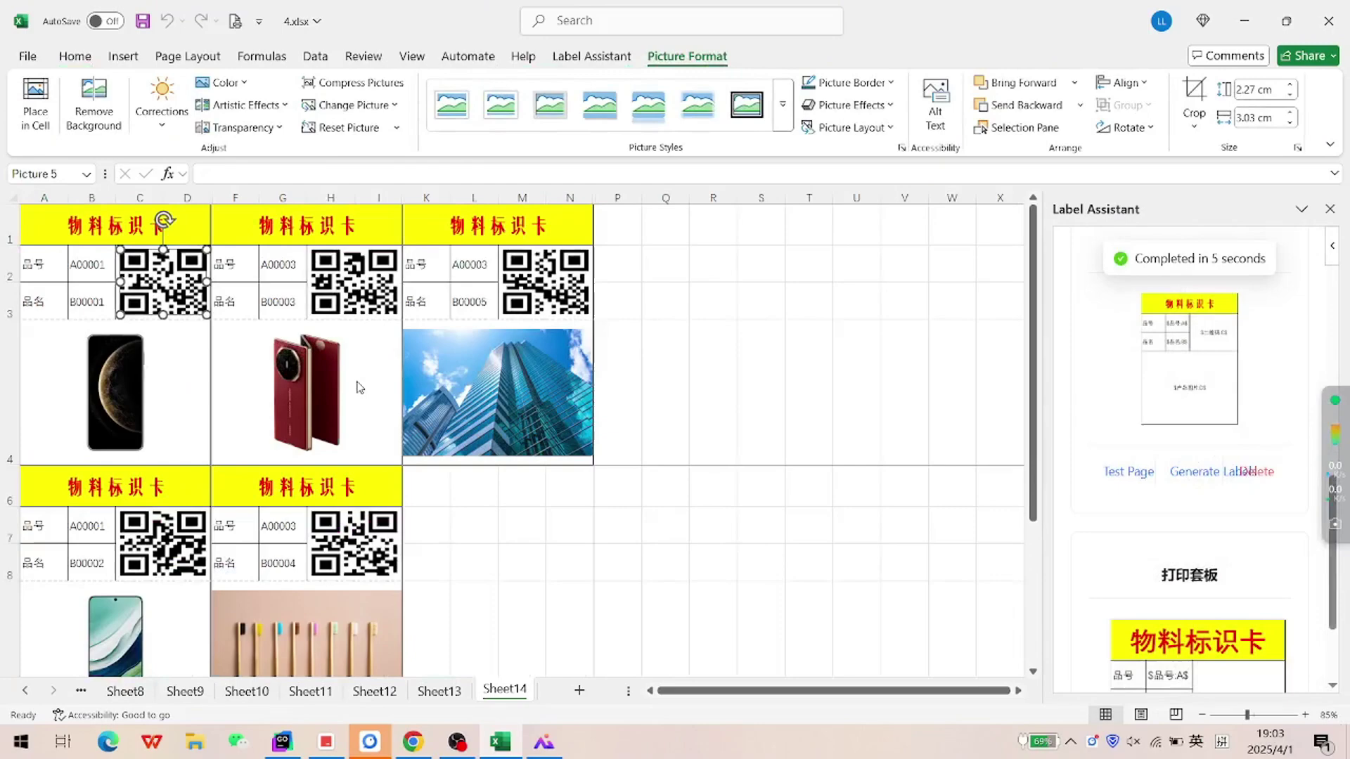
scroll(360, 387, down, 1)
click(691, 497)
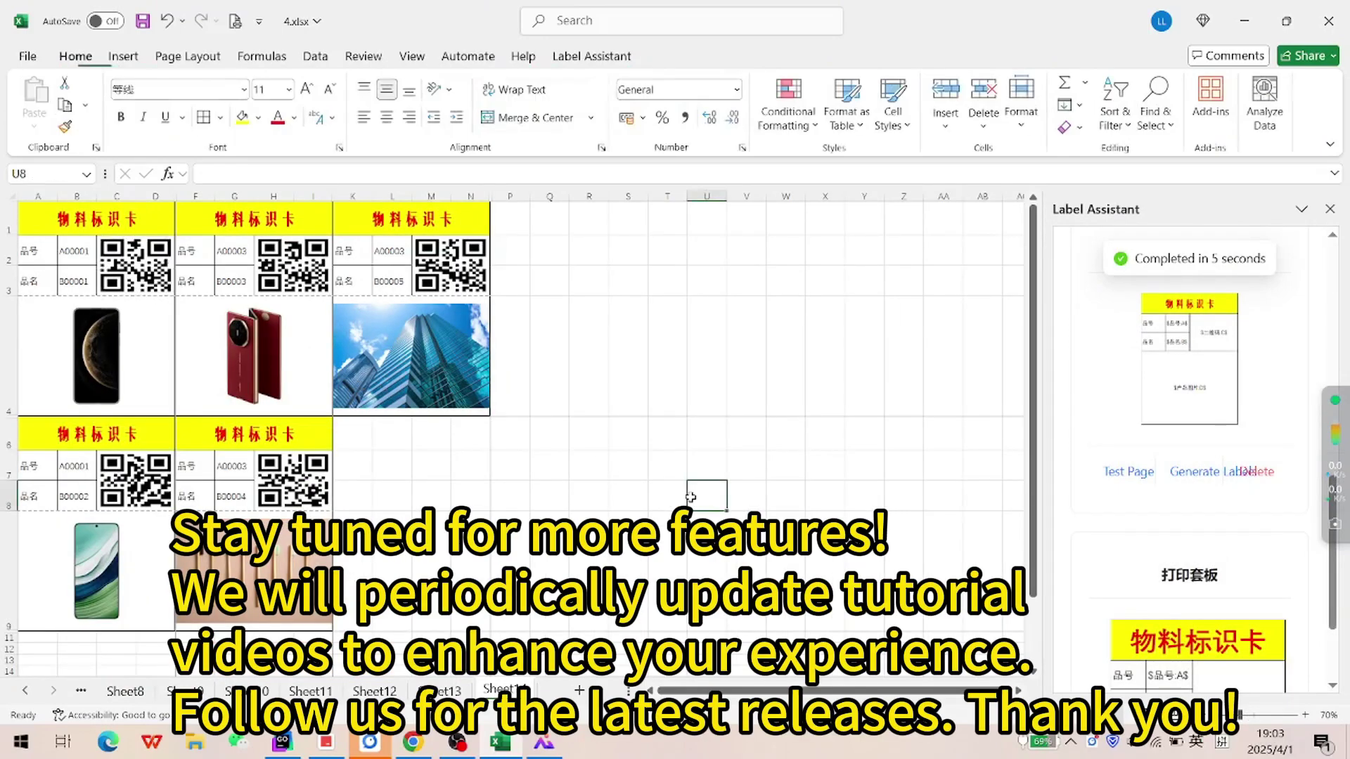